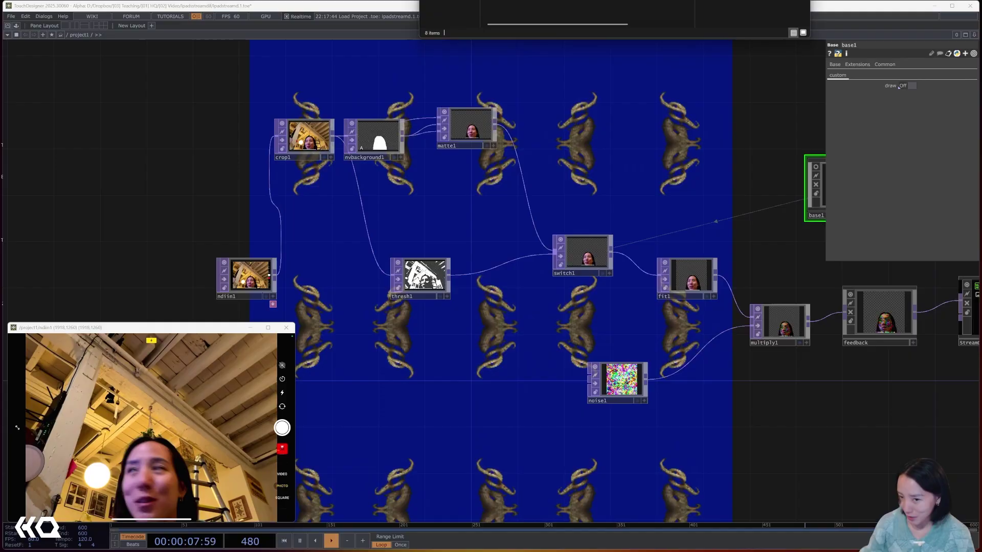
# Turn on base1's Draw toggle so the tablet drawing drives the snake pattern
pyautogui.moveTo(895, 441); pyautogui.dragTo(660, 342)
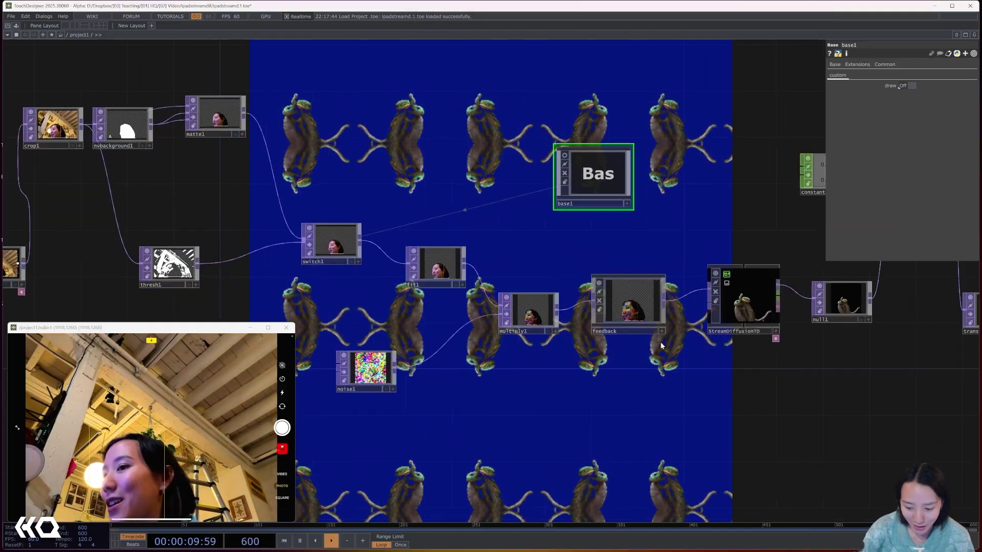
pyautogui.scroll(5, 716, 309)
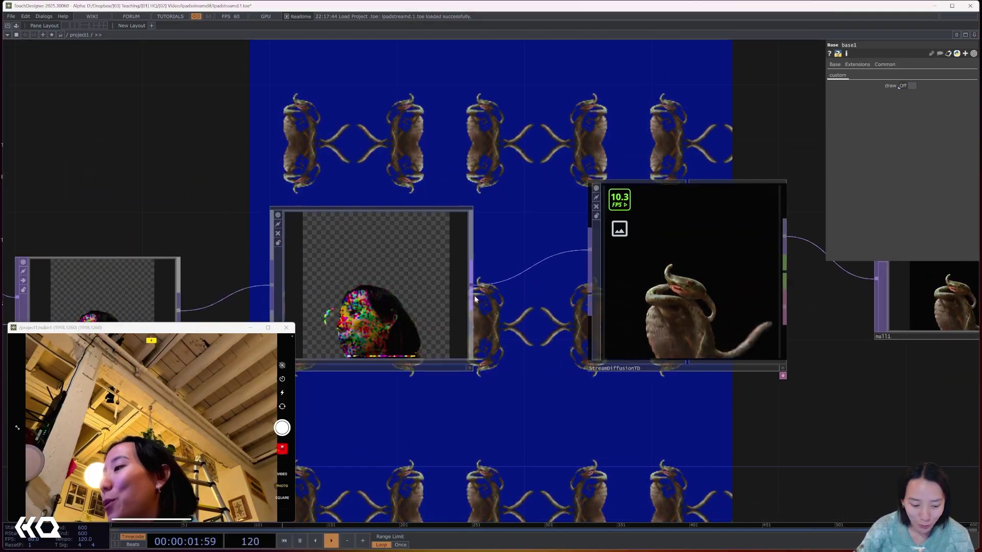
pyautogui.scroll(-5, 920, 337)
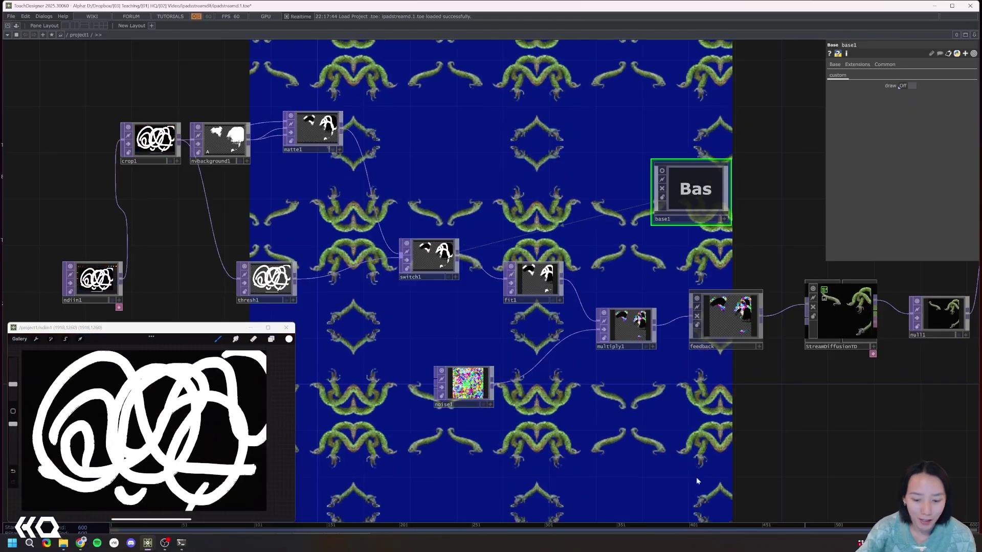
pyautogui.click(906, 86)
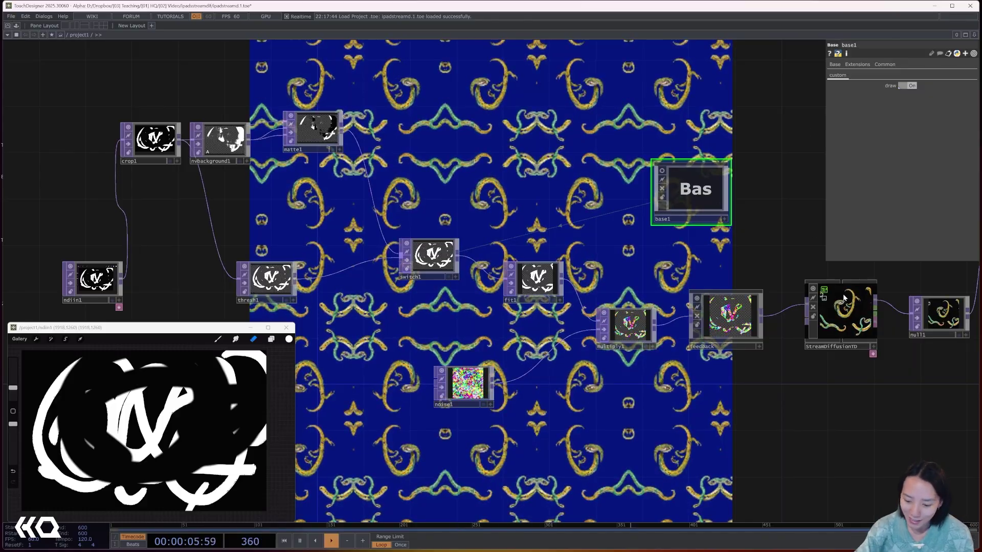
# Show StreamDiffusionTD's parameters, then switch to the YouTube tutorial in Chrome
pyautogui.click(841, 312)
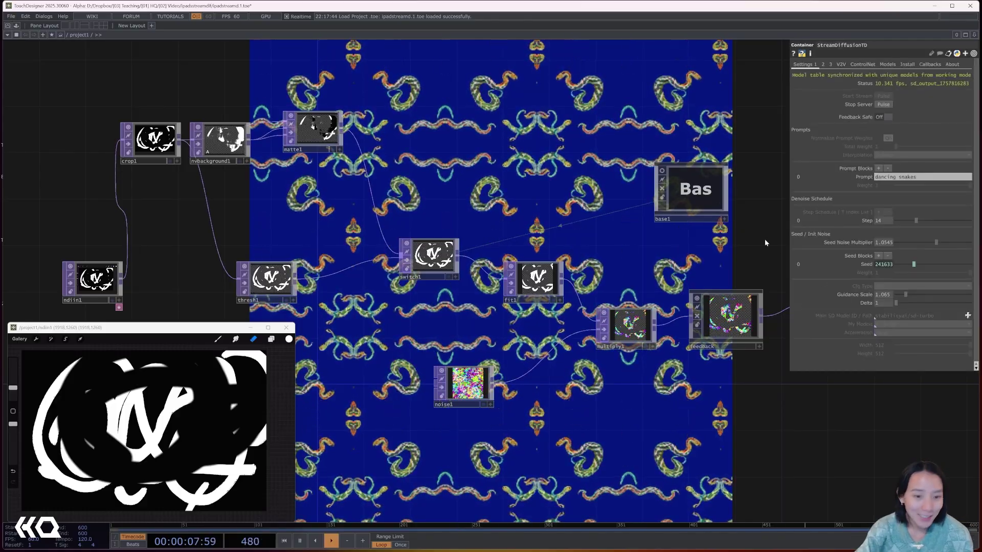
pyautogui.moveTo(765, 238); pyautogui.dragTo(603, 234)
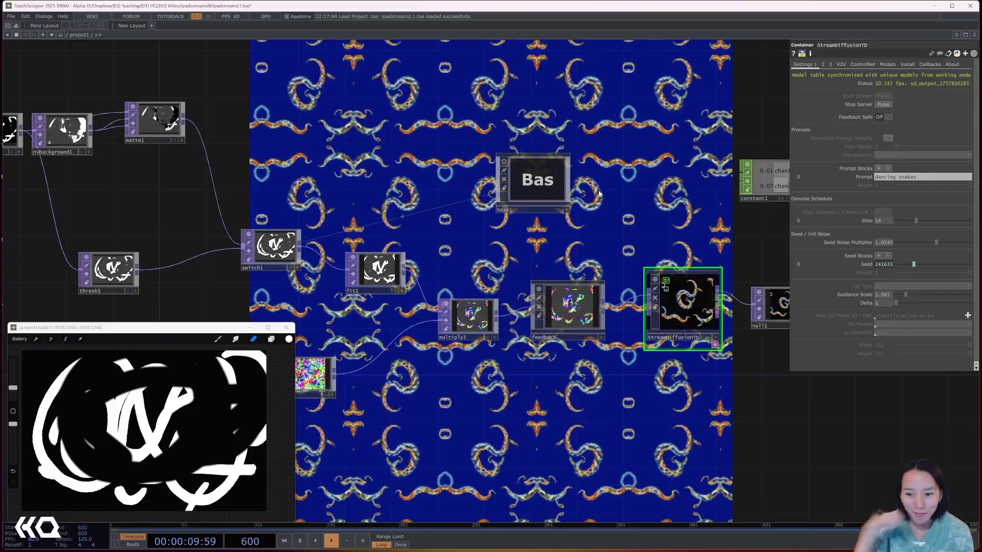
pyautogui.hotkey('alt', 'Tab')
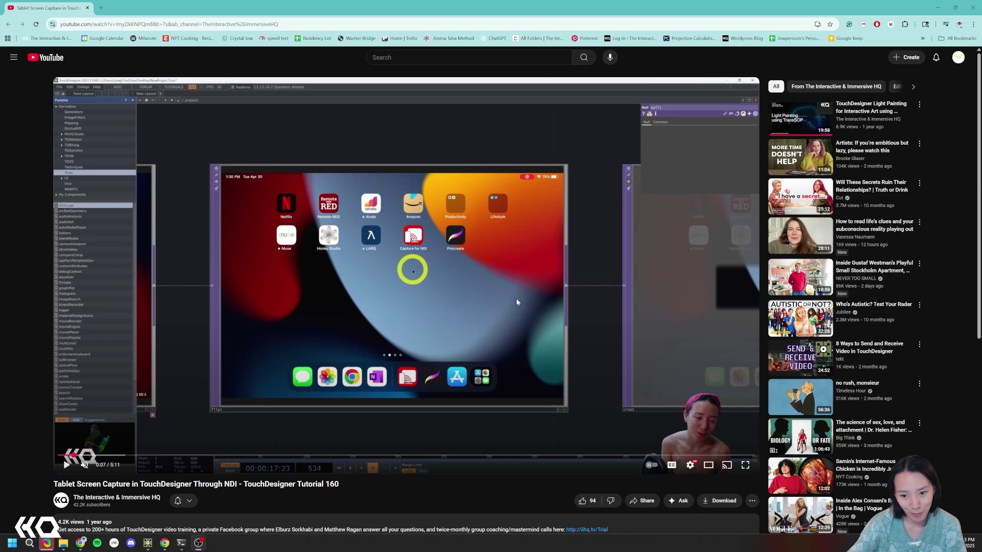
# Minimize Chrome to return to the new TouchDesigner project
pyautogui.click(936, 7)
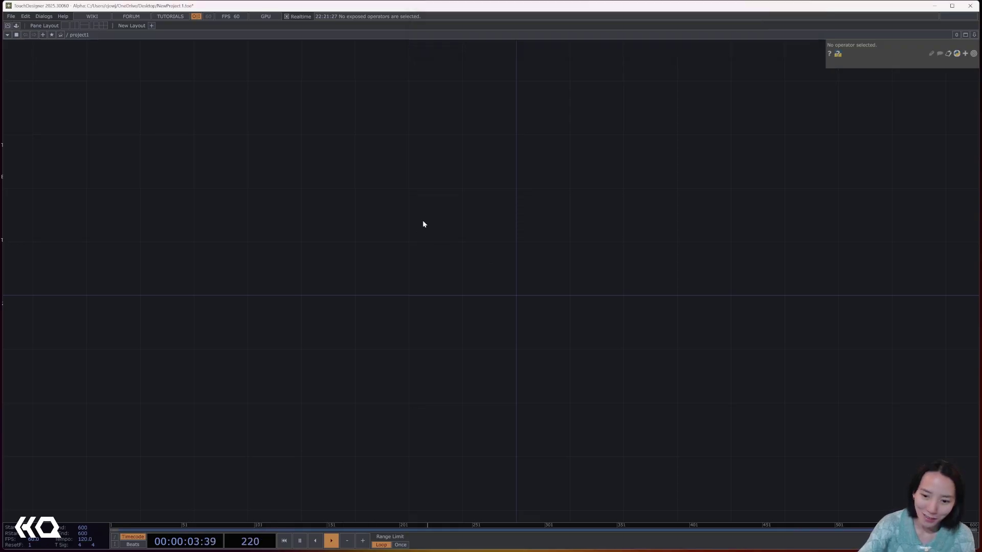
# Add an NDI In TOP with Source Name set to the iPad Screen Capture for NDI stream
pyautogui.press('Tab')
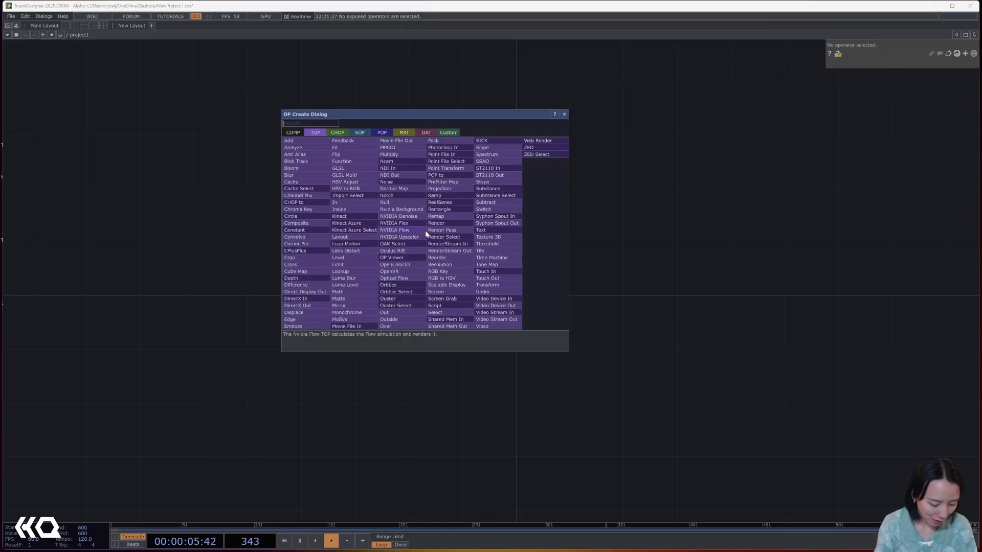
pyautogui.write('ndi')
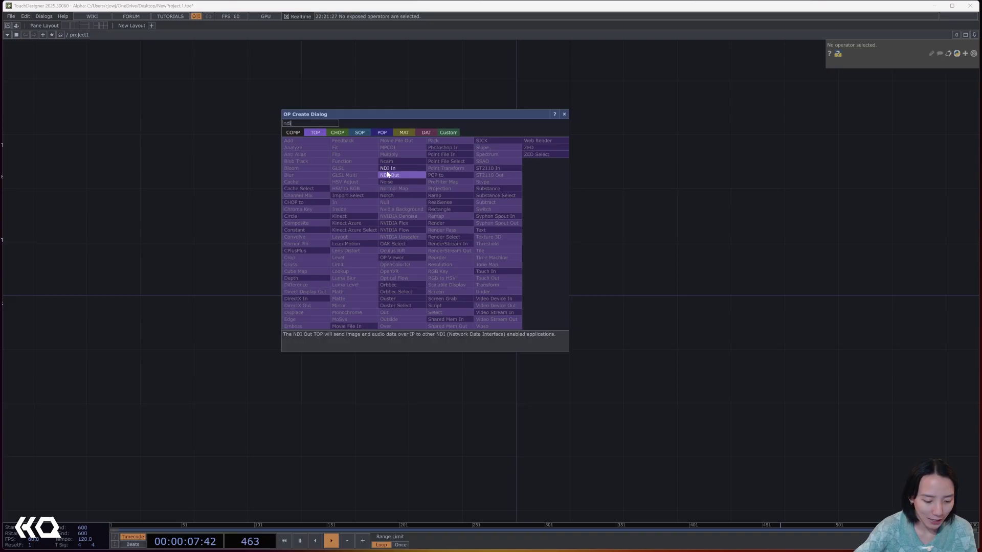
pyautogui.click(388, 168)
pyautogui.click(436, 219)
pyautogui.scroll(4, 434, 200)
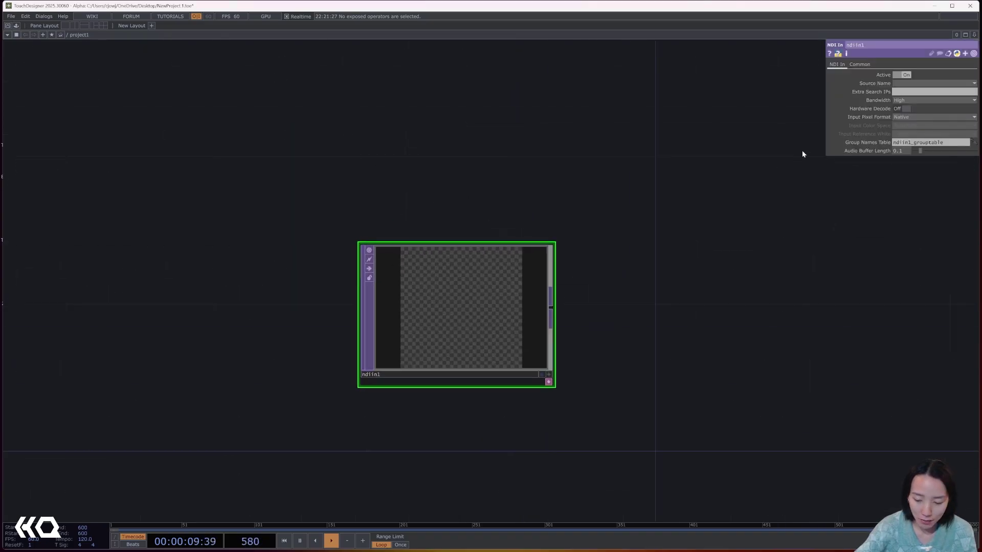
pyautogui.click(902, 84)
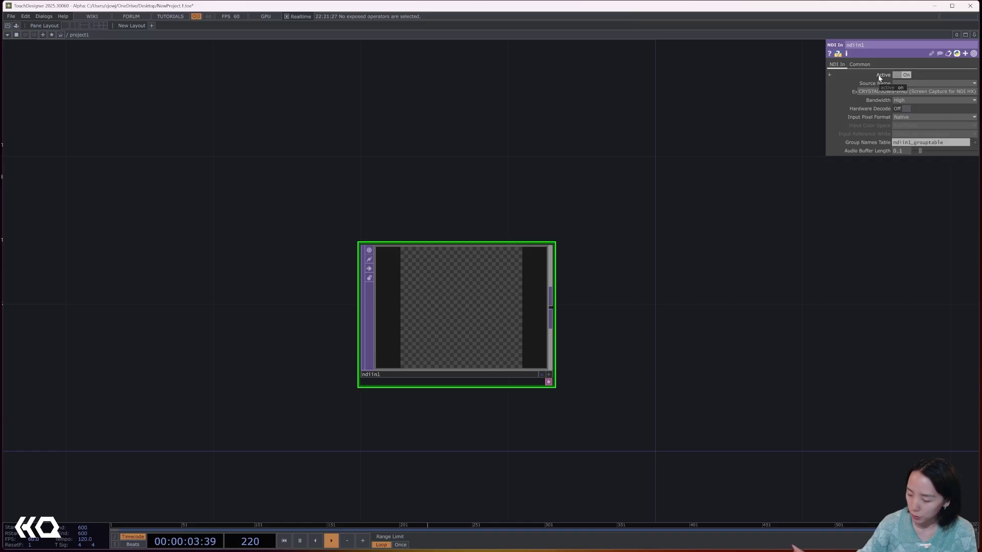
pyautogui.click(886, 91)
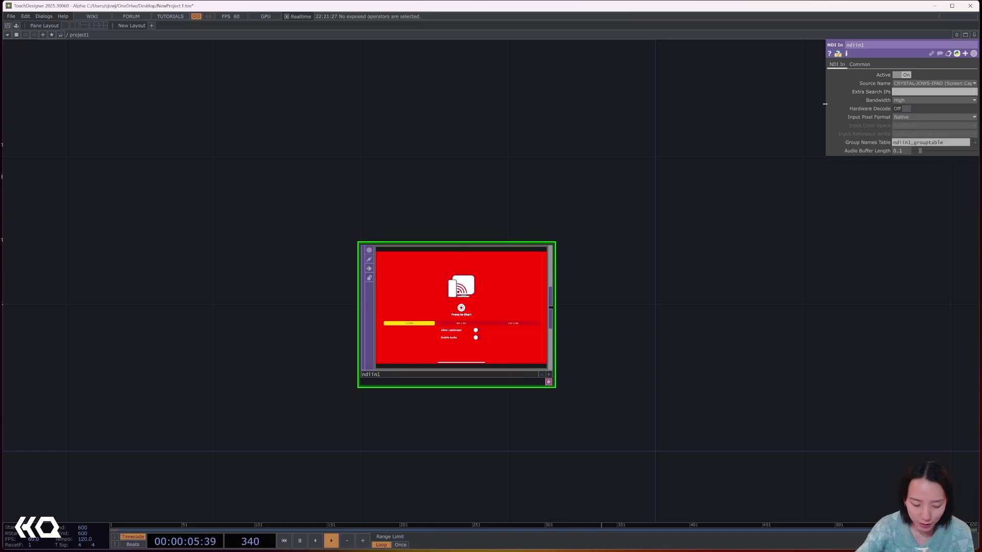
pyautogui.scroll(5, 348, 235)
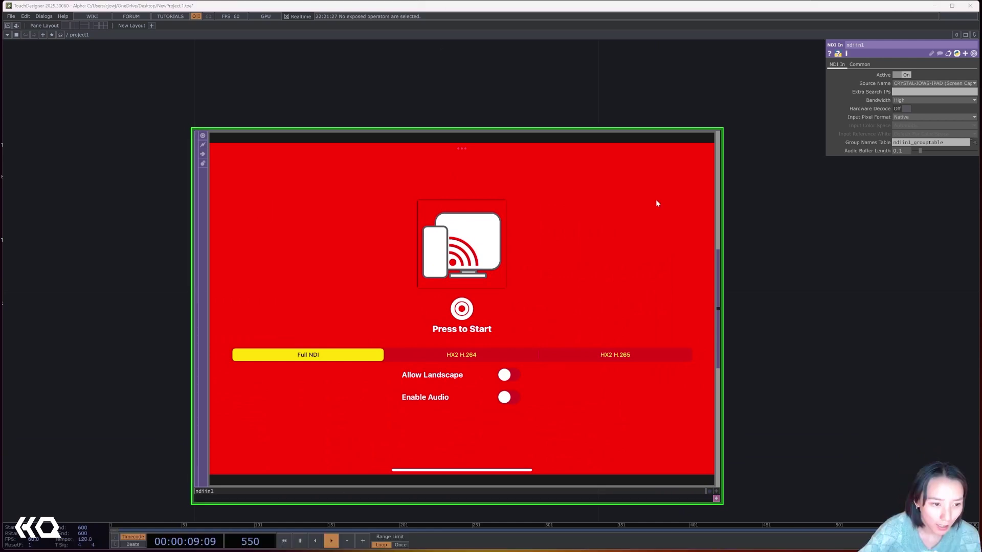
# Open ndiin1's iPad feed in a floating viewer window
pyautogui.moveTo(823, 311); pyautogui.dragTo(596, 275)
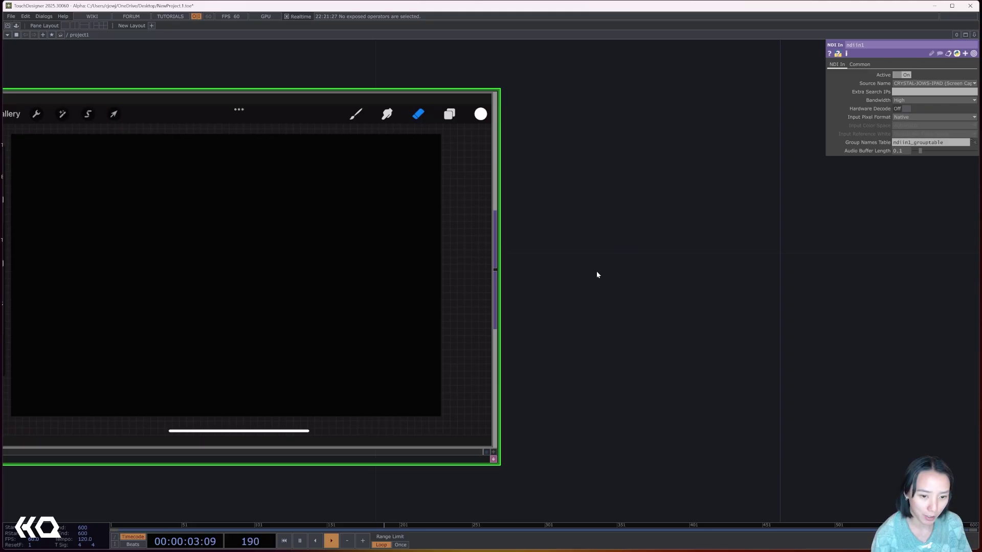
pyautogui.scroll(-5, 596, 274)
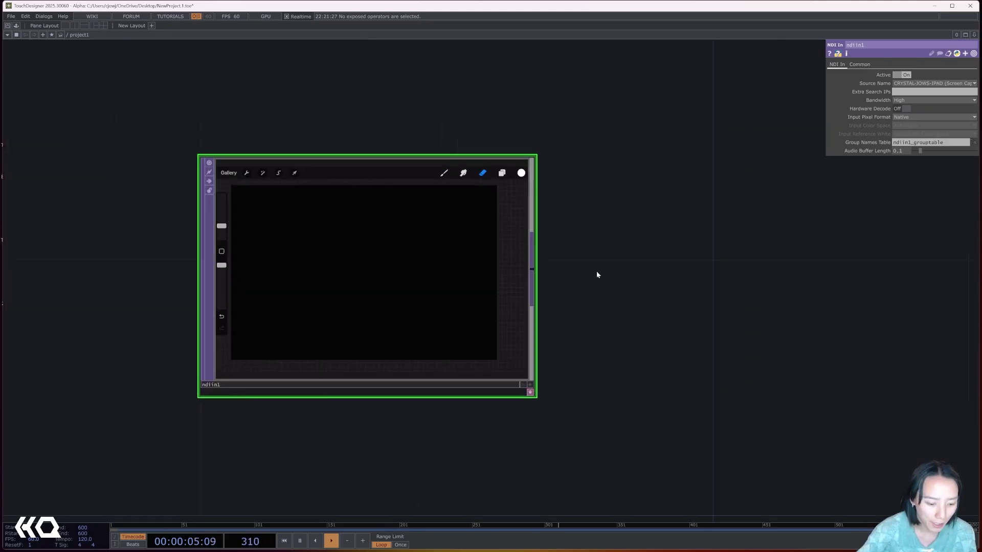
pyautogui.rightClick(418, 259)
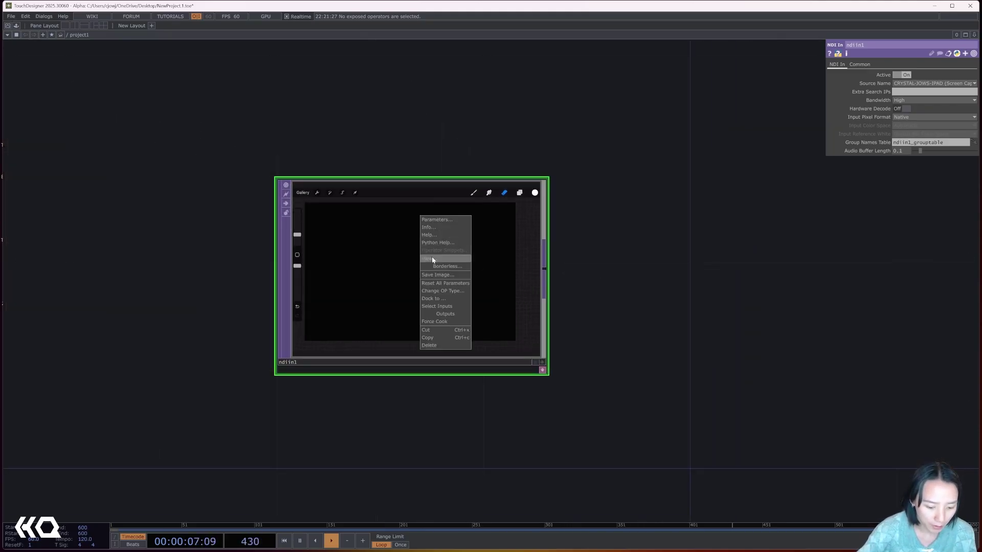
pyautogui.click(430, 258)
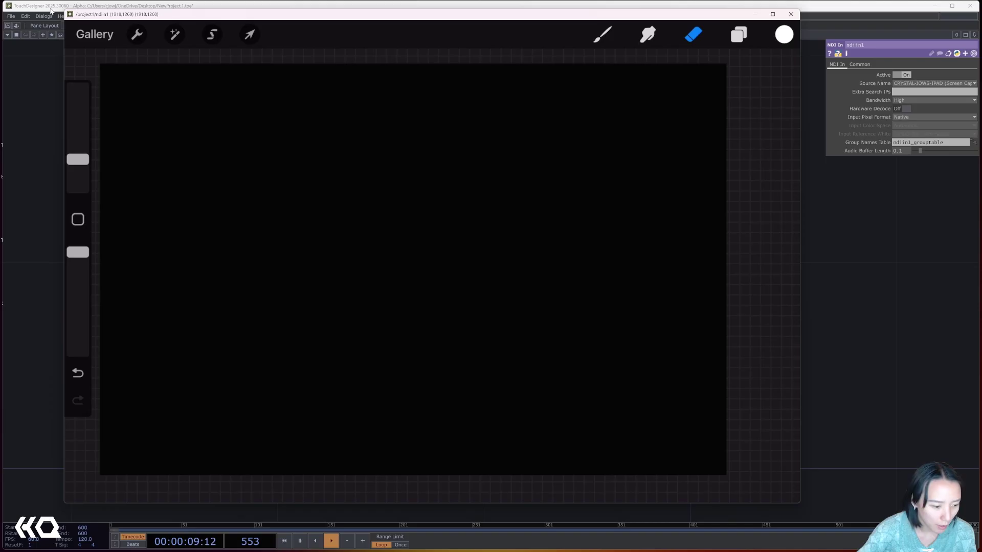
# Shrink the viewer and park it at the lower left while a white wave is drawn on the tablet
pyautogui.moveTo(64, 10); pyautogui.dragTo(441, 300)
pyautogui.moveTo(589, 302); pyautogui.dragTo(93, 324)
pyautogui.moveTo(107, 272); pyautogui.dragTo(231, 269)
pyautogui.moveTo(332, 237); pyautogui.dragTo(272, 248)
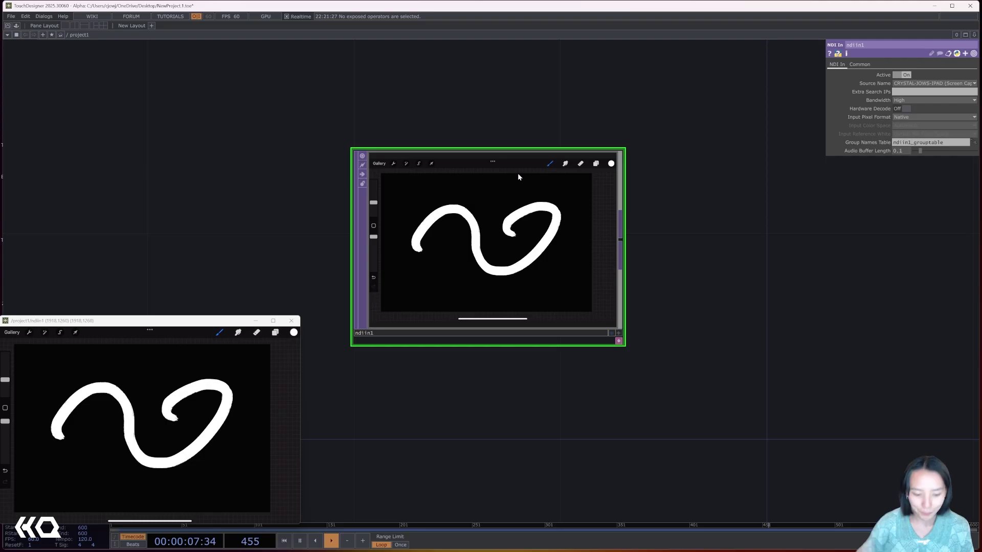
pyautogui.moveTo(536, 202); pyautogui.dragTo(523, 260)
pyautogui.scroll(3, 428, 222)
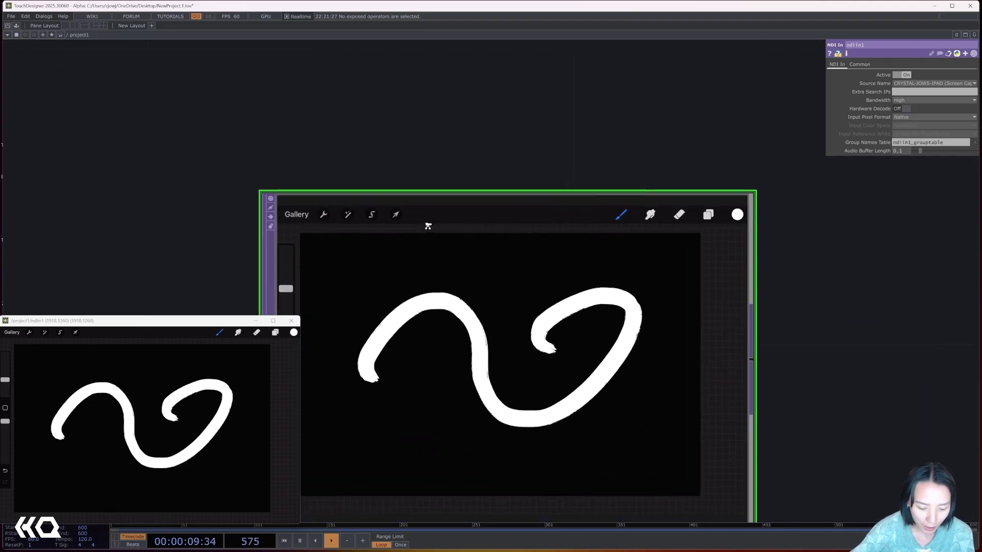
pyautogui.scroll(-2, 427, 222)
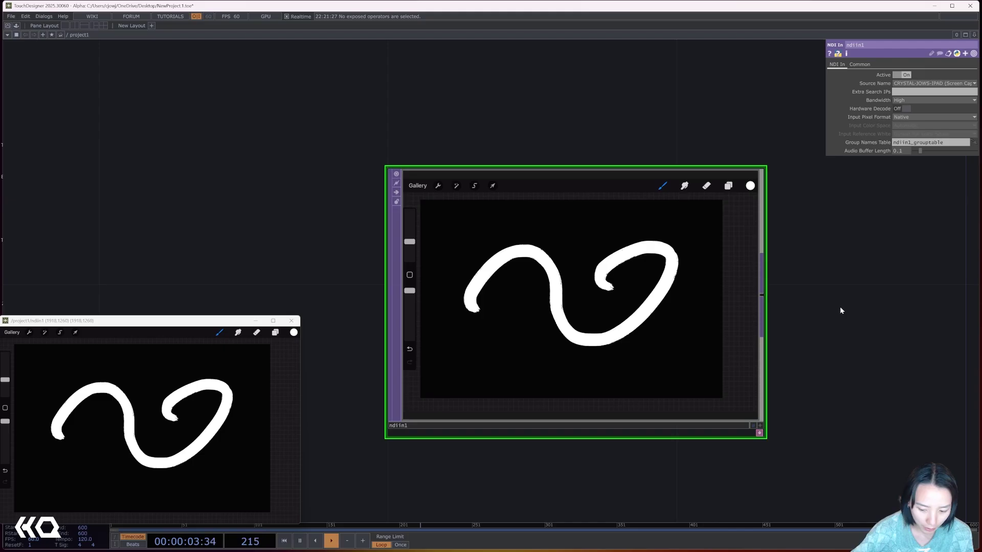
# Add a Crop TOP, crop1, fed by ndiin1
pyautogui.rightClick(764, 297)
pyautogui.write('crop')
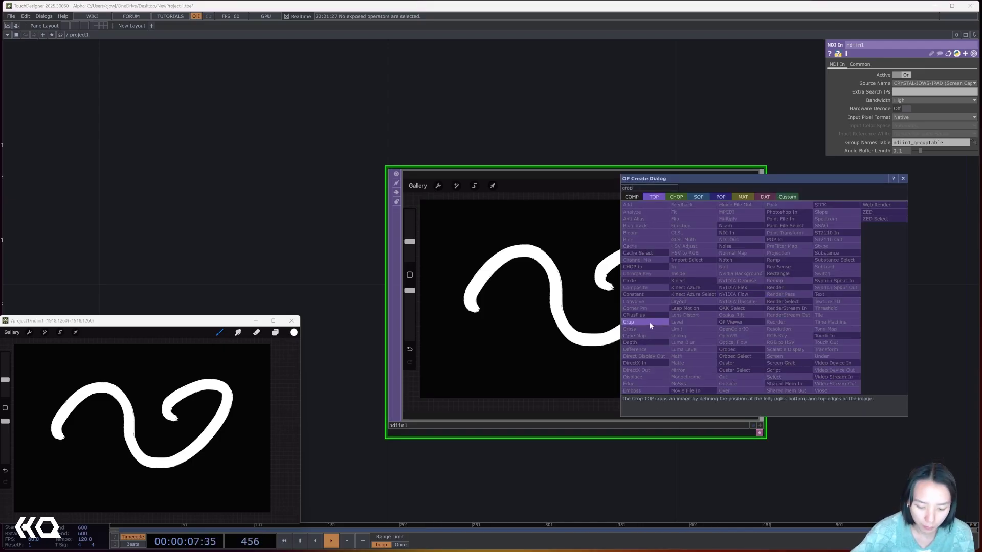
pyautogui.click(648, 322)
pyautogui.click(835, 312)
pyautogui.moveTo(575, 192); pyautogui.dragTo(493, 188)
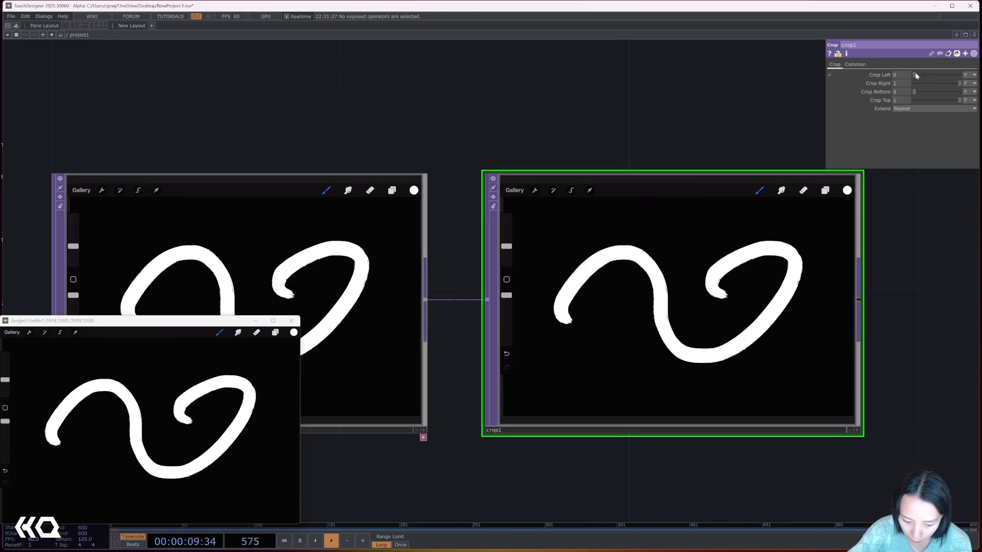
# Set crop1's Crop Left to 0.076 and Crop Top to 0.933, then check its info
pyautogui.moveTo(914, 74); pyautogui.dragTo(917, 76)
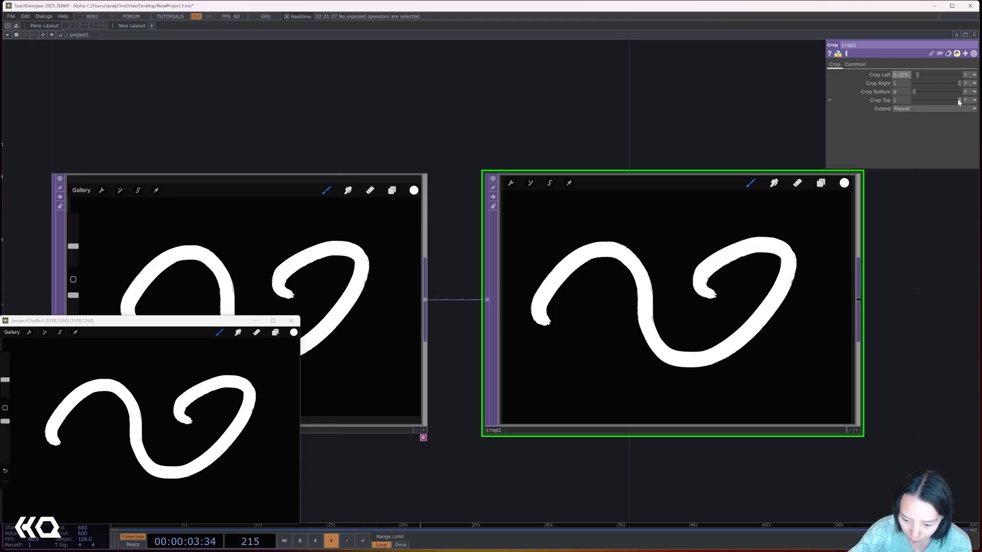
pyautogui.moveTo(959, 100); pyautogui.dragTo(957, 100)
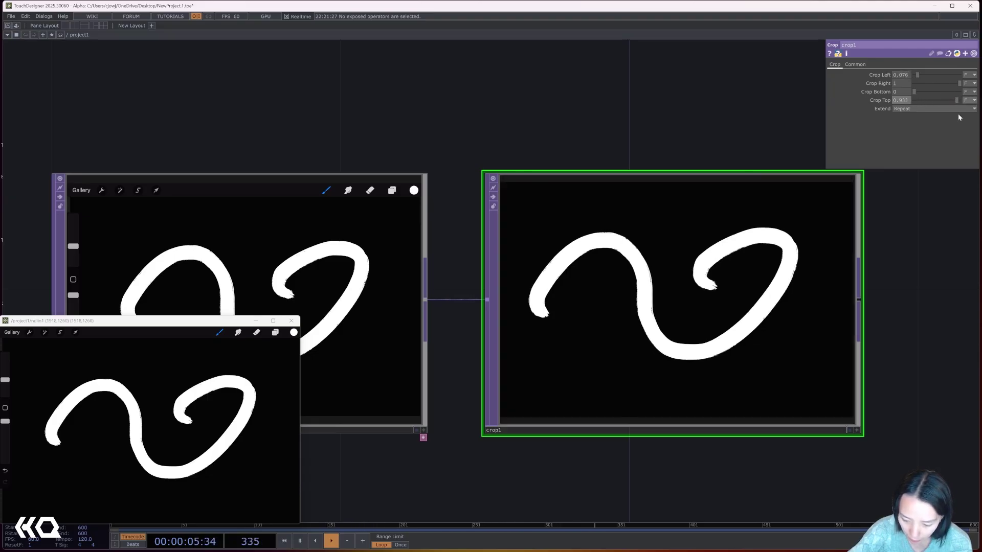
pyautogui.scroll(-3, 925, 301)
pyautogui.moveTo(931, 302); pyautogui.dragTo(659, 318)
pyautogui.middleClick(609, 274)
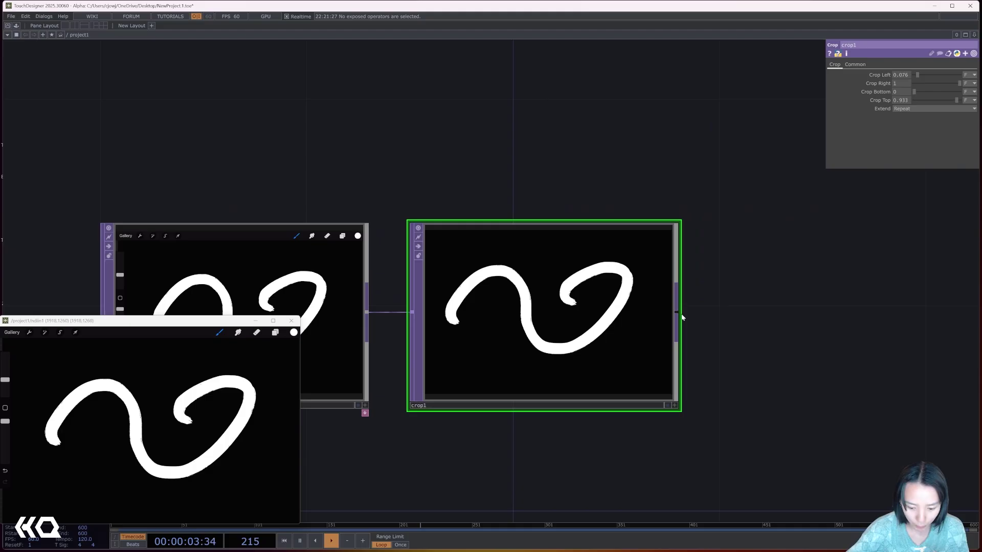
# Add a Fit TOP, fit1, after crop1 and inspect its resolution
pyautogui.rightClick(677, 315)
pyautogui.write('fit')
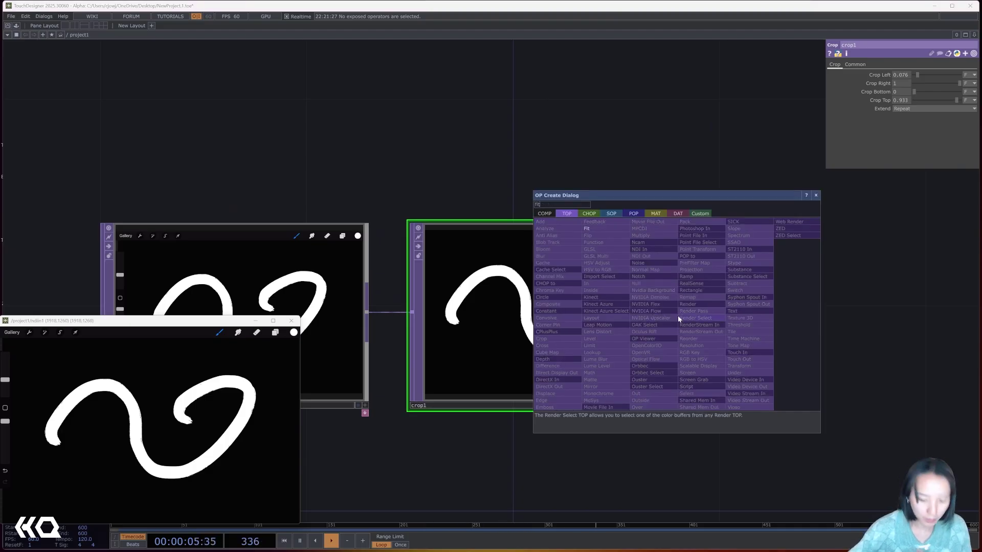
pyautogui.click(588, 229)
pyautogui.click(823, 324)
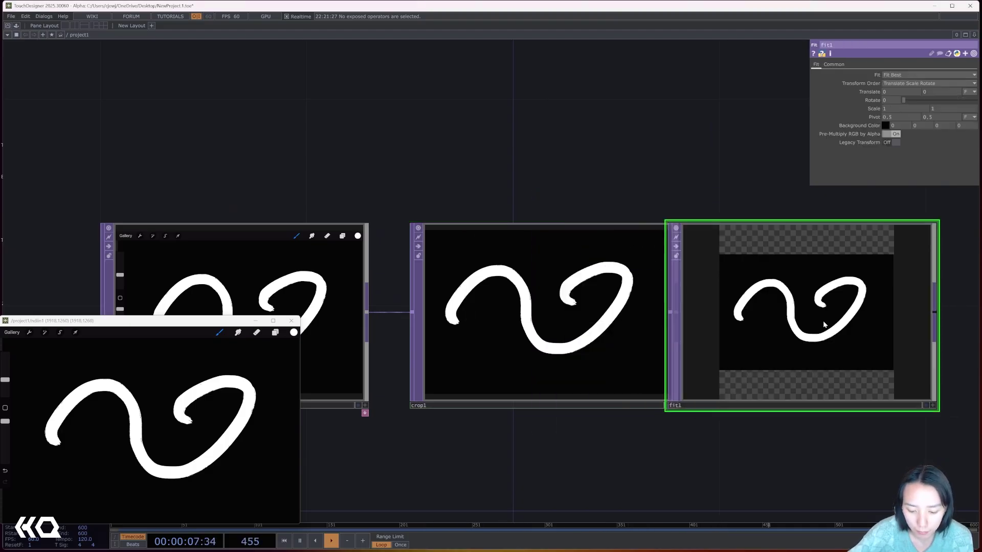
pyautogui.moveTo(726, 189); pyautogui.dragTo(425, 178)
pyautogui.moveTo(498, 307); pyautogui.dragTo(601, 306)
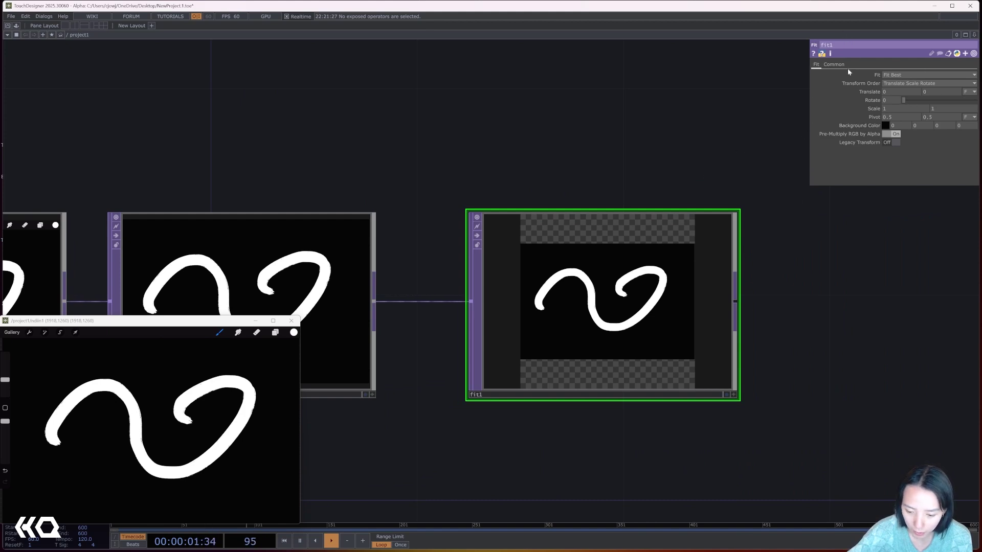
pyautogui.middleClick(662, 278)
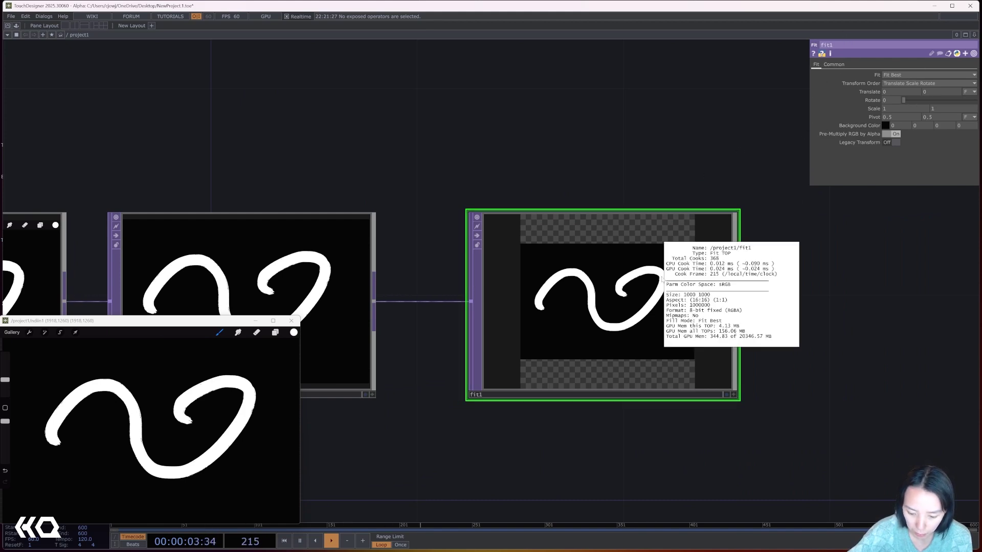
# Set fit1's Fit mode to Fit Outside
pyautogui.click(915, 75)
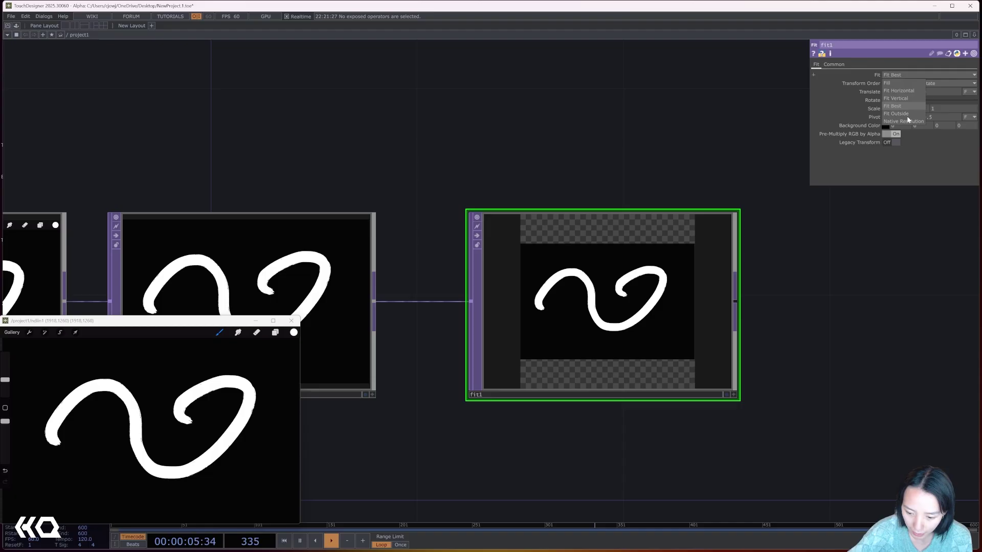
pyautogui.click(902, 115)
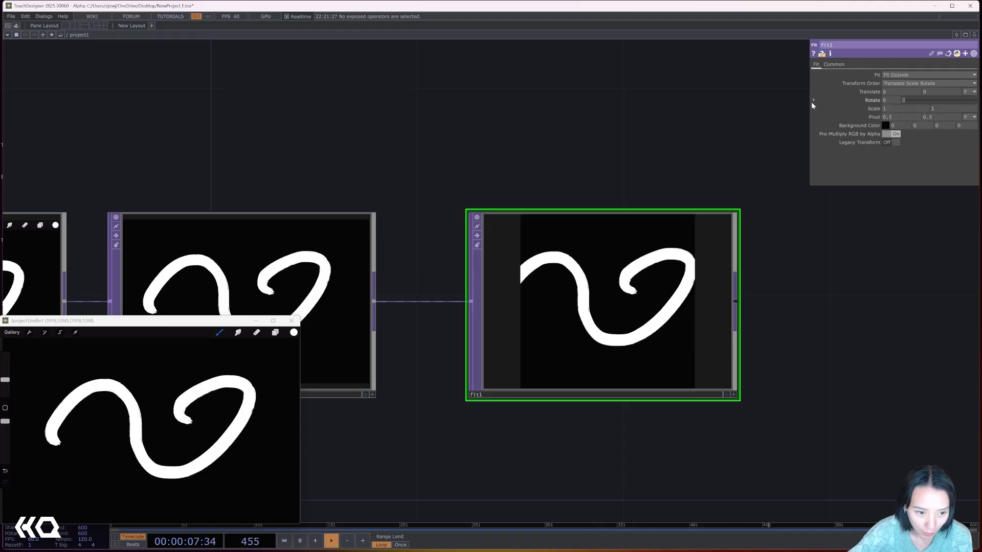
pyautogui.press('h')
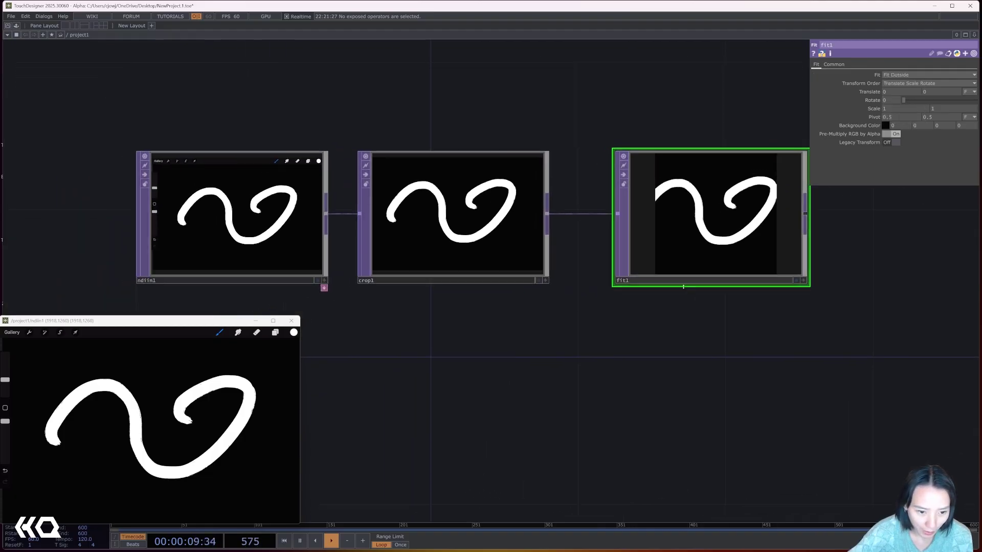
pyautogui.hscroll(5, 657, 328)
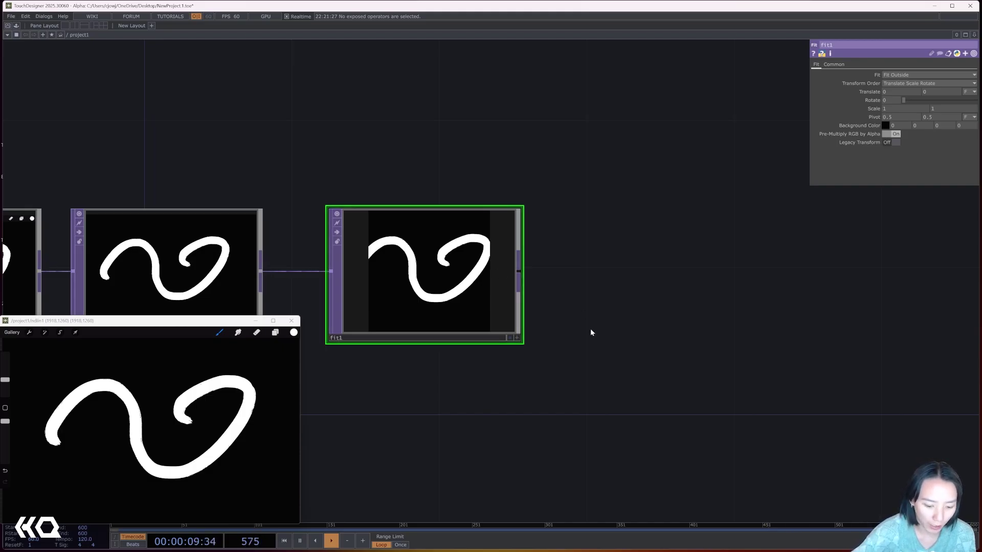
pyautogui.scroll(-3, 590, 328)
# Add a Noise TOP, noise1, with a resolution of 1000
pyautogui.press('Tab')
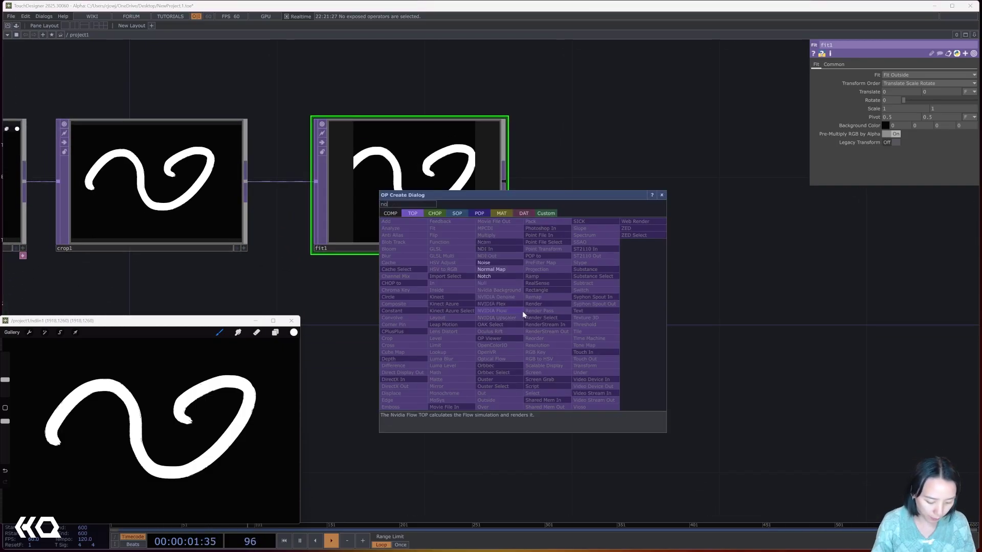
pyautogui.write('noise')
pyautogui.click(490, 262)
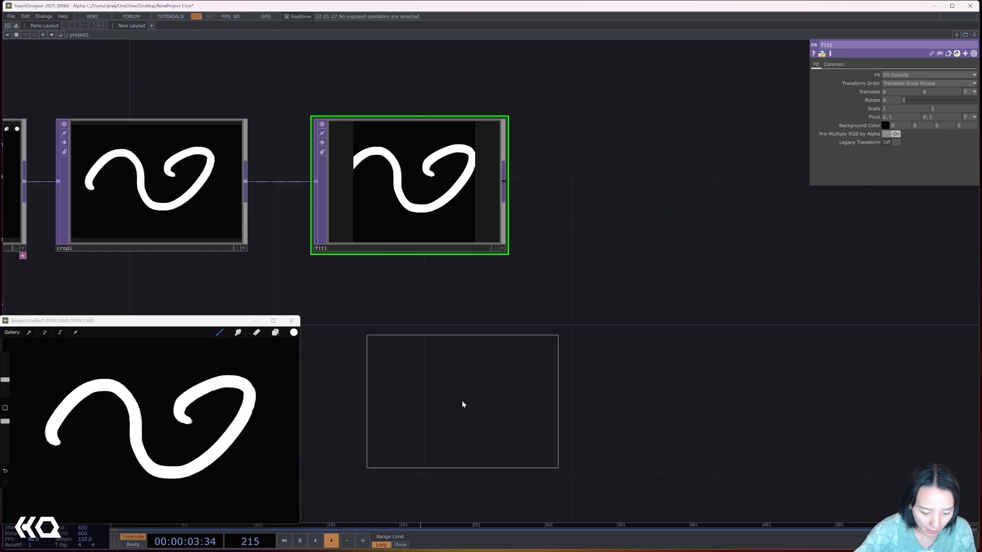
pyautogui.click(446, 406)
pyautogui.hscroll(-3, 561, 287)
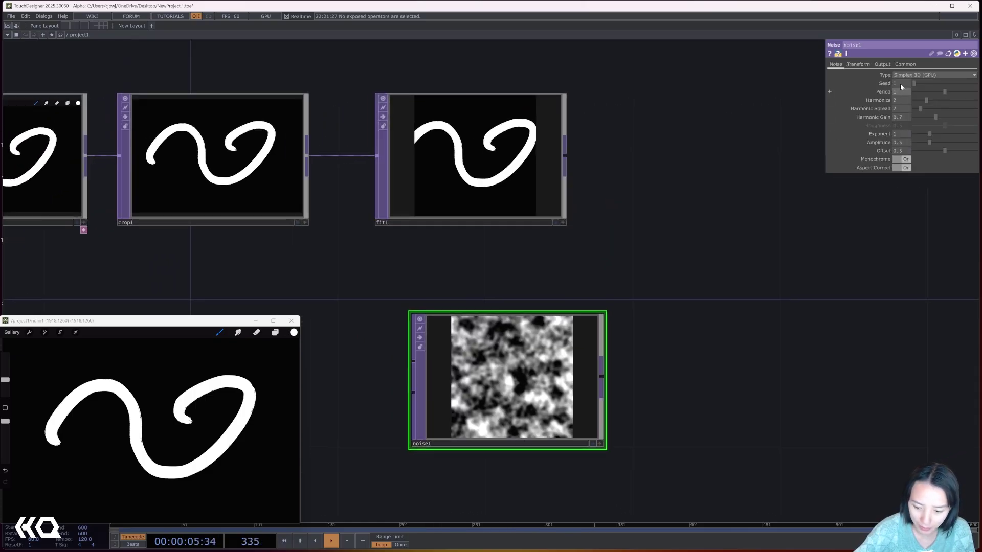
pyautogui.click(904, 65)
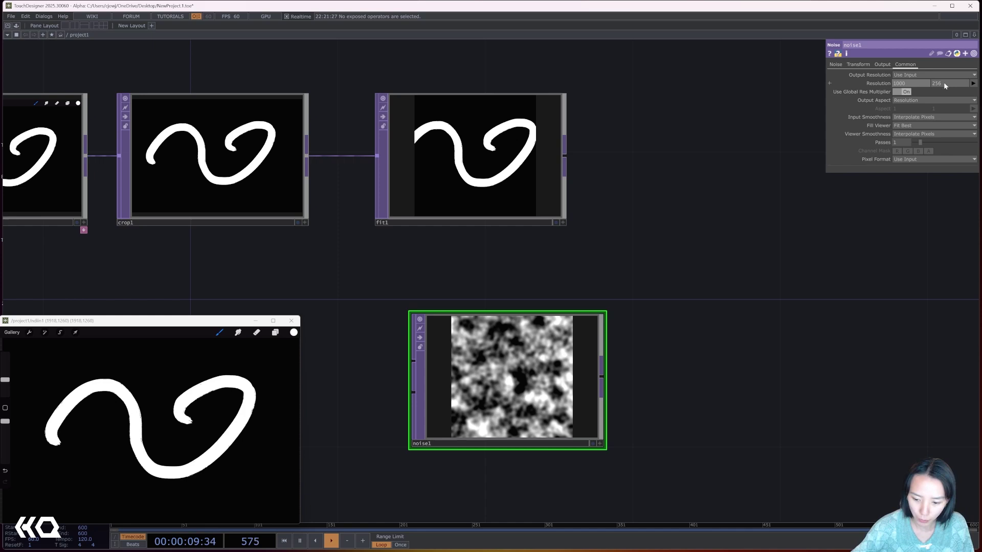
pyautogui.press('Return')
pyautogui.press('Return')
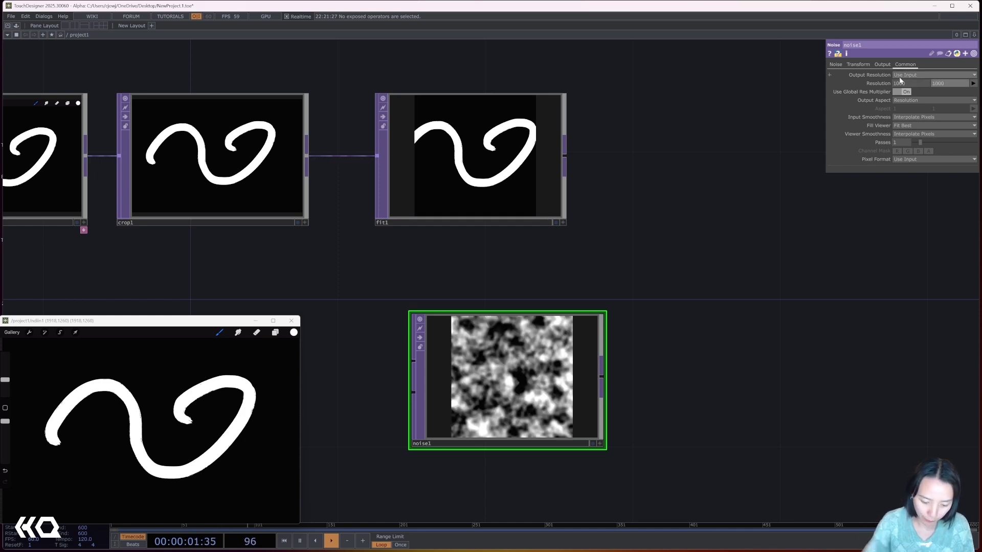
# Lower noise1's Period to 0.46, raise its Exponent for contrast and turn Monochrome off
pyautogui.click(836, 64)
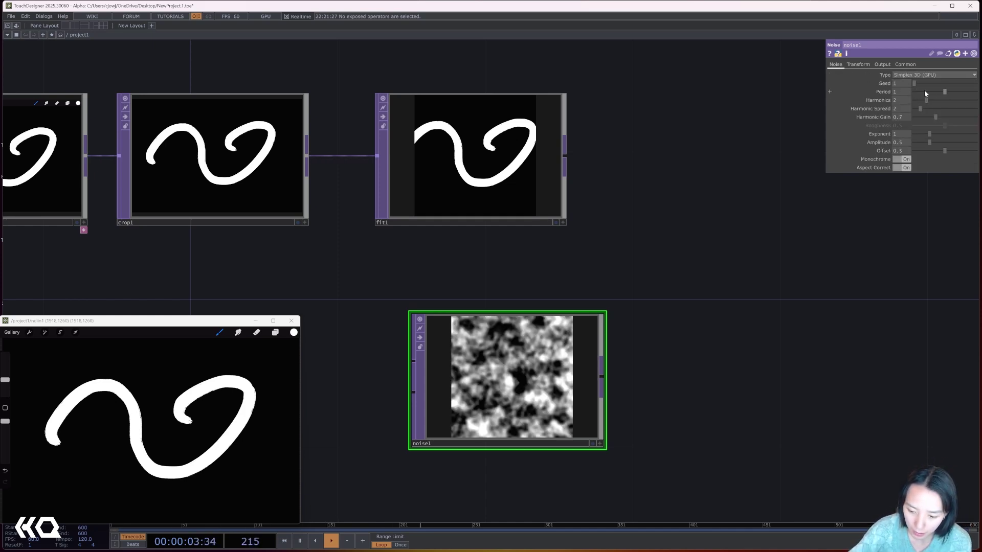
pyautogui.moveTo(943, 92); pyautogui.dragTo(928, 91)
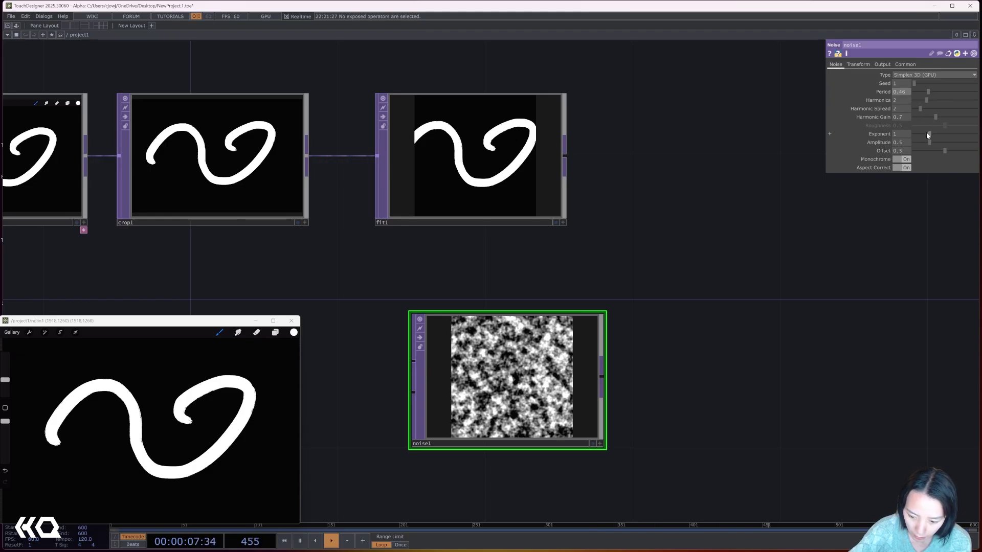
pyautogui.moveTo(928, 133); pyautogui.dragTo(947, 116)
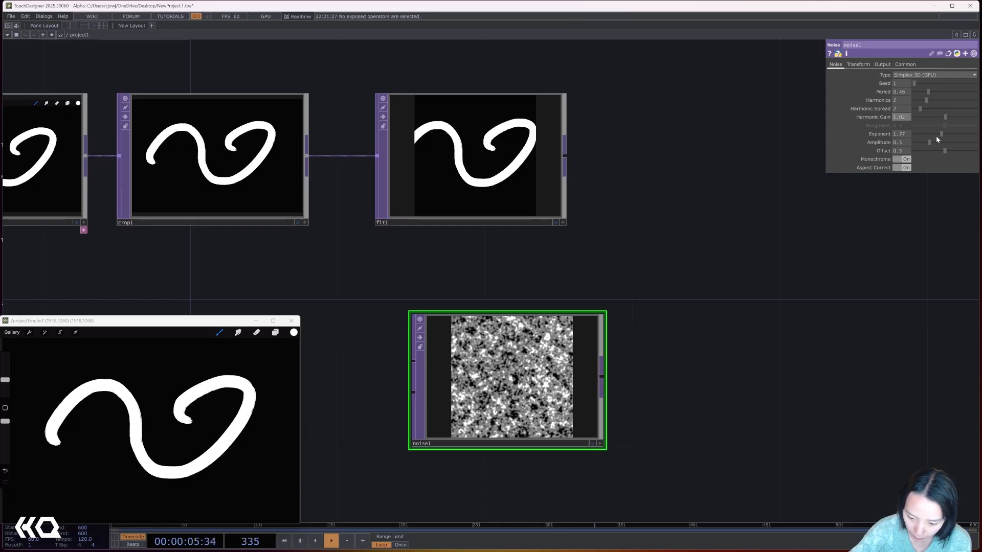
pyautogui.click(905, 160)
pyautogui.click(857, 65)
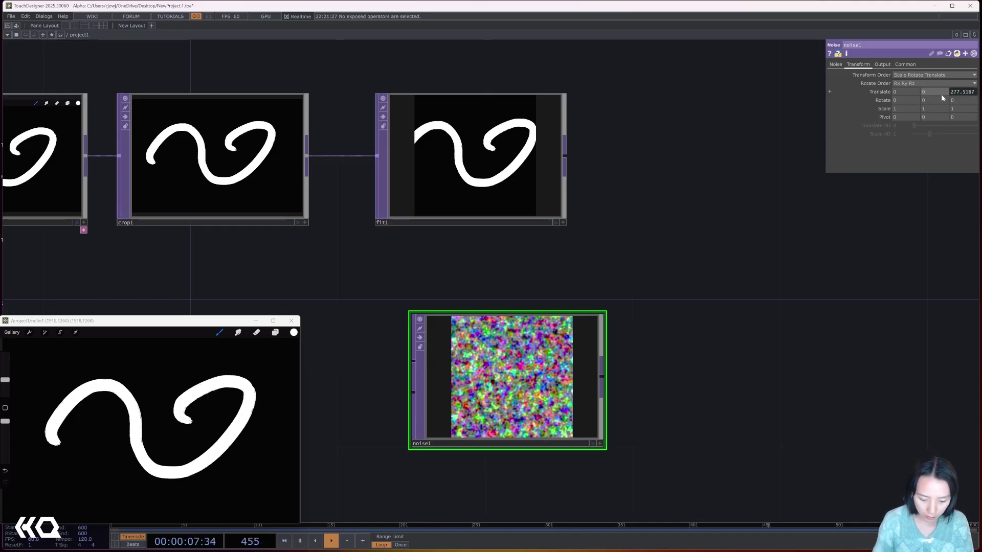
# Change noise1's Translate Z expression to absTime.seconds*.5 to halve the drift speed
pyautogui.click(885, 93)
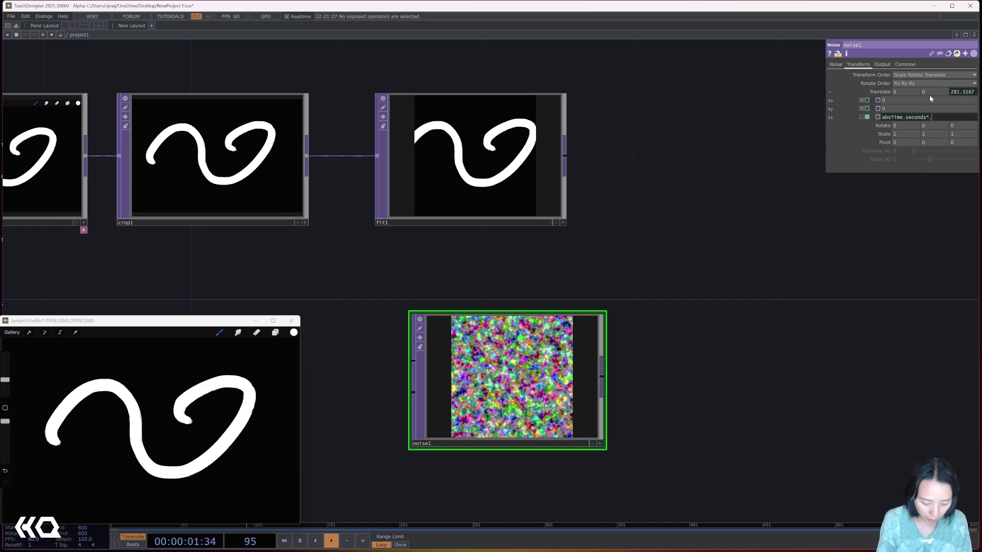
pyautogui.write('*.5')
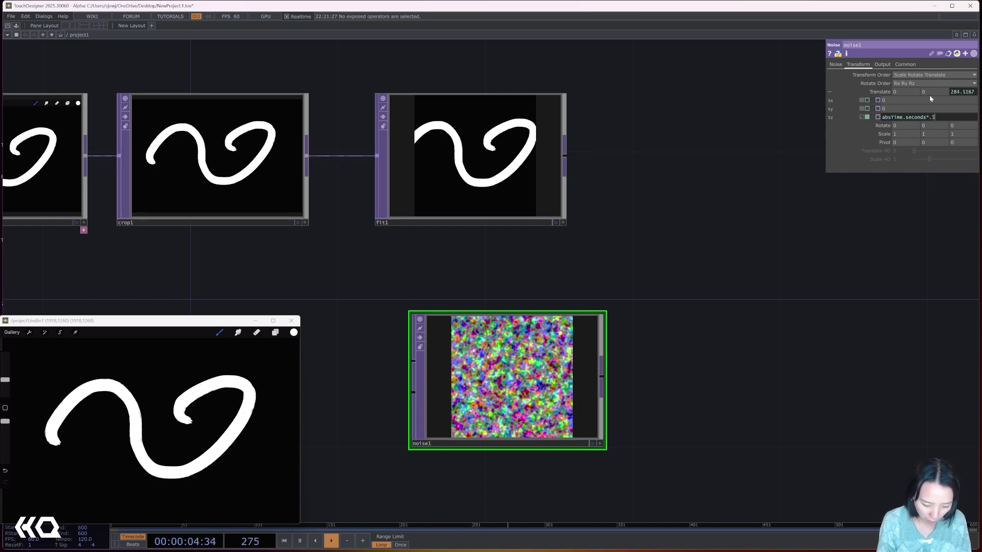
pyautogui.press('Return')
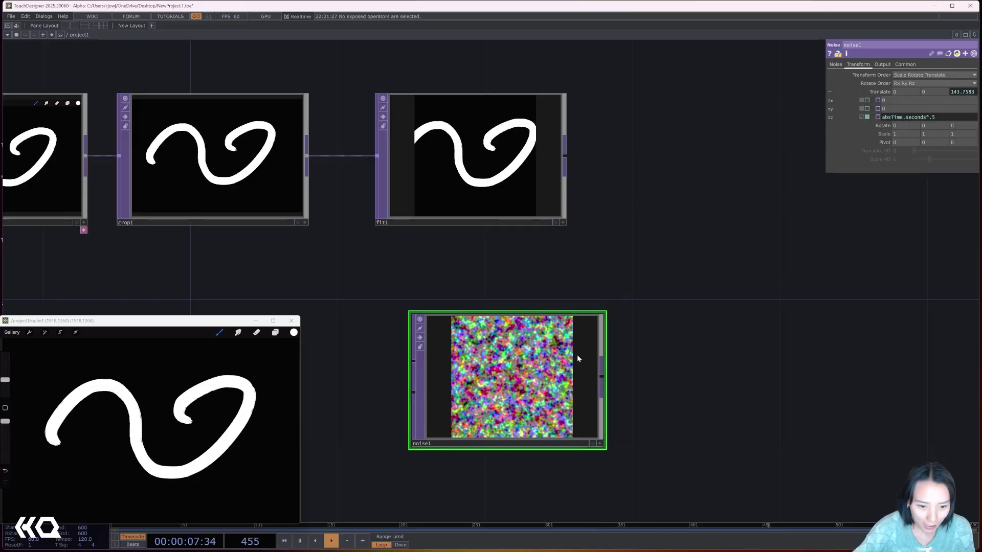
pyautogui.moveTo(576, 354); pyautogui.dragTo(540, 354)
pyautogui.moveTo(666, 209); pyautogui.dragTo(588, 244)
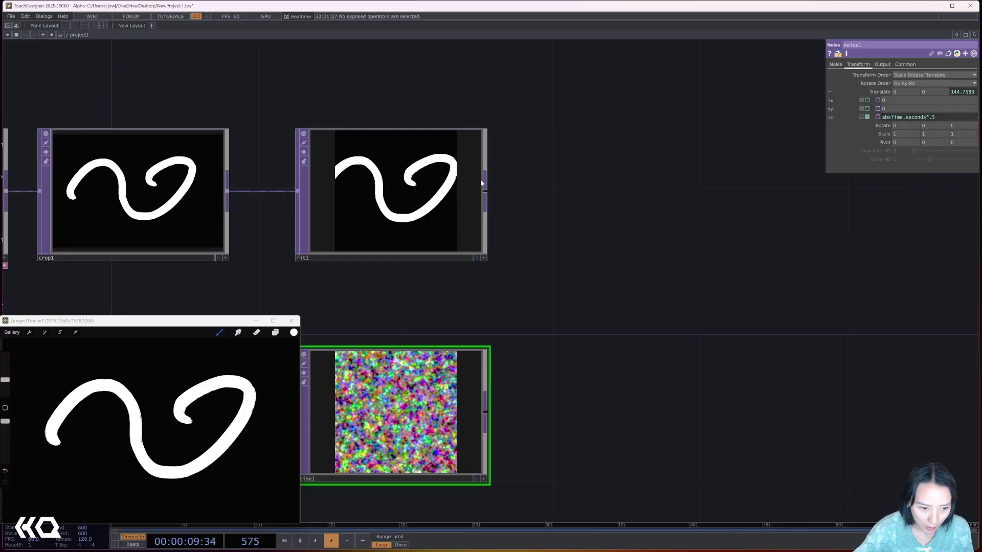
# Add a Threshold TOP, thresh1, to the right of fit1
pyautogui.press('Tab')
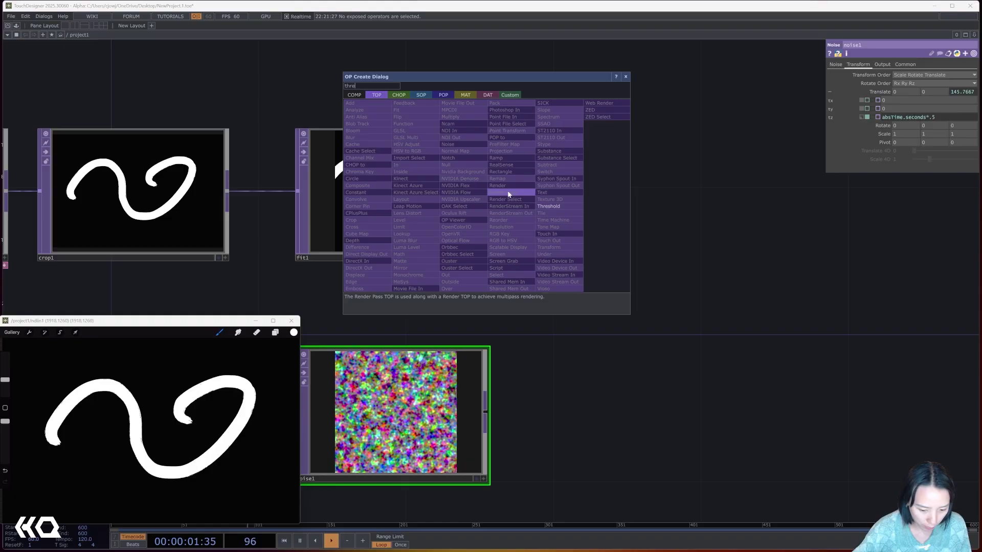
pyautogui.click(547, 205)
pyautogui.click(619, 193)
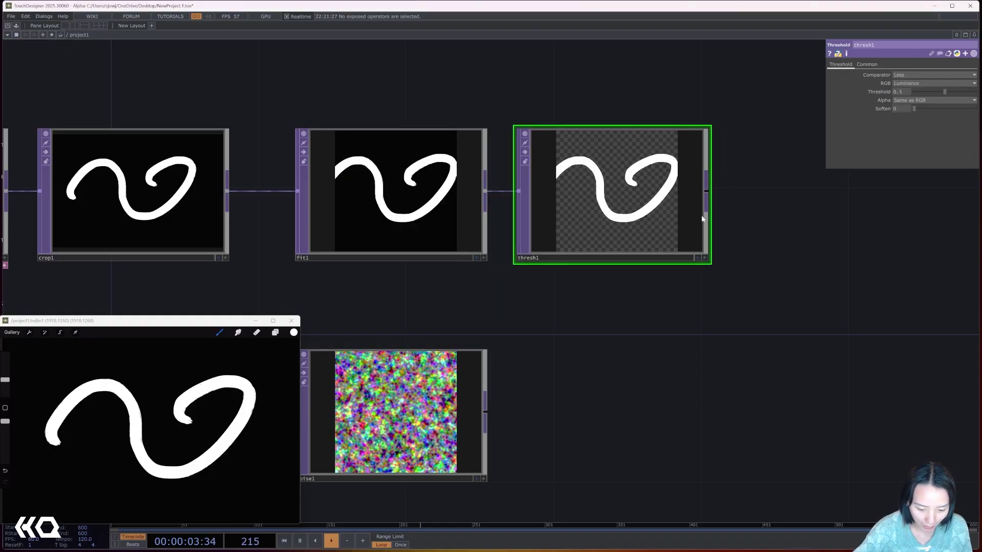
pyautogui.moveTo(449, 424); pyautogui.dragTo(637, 425)
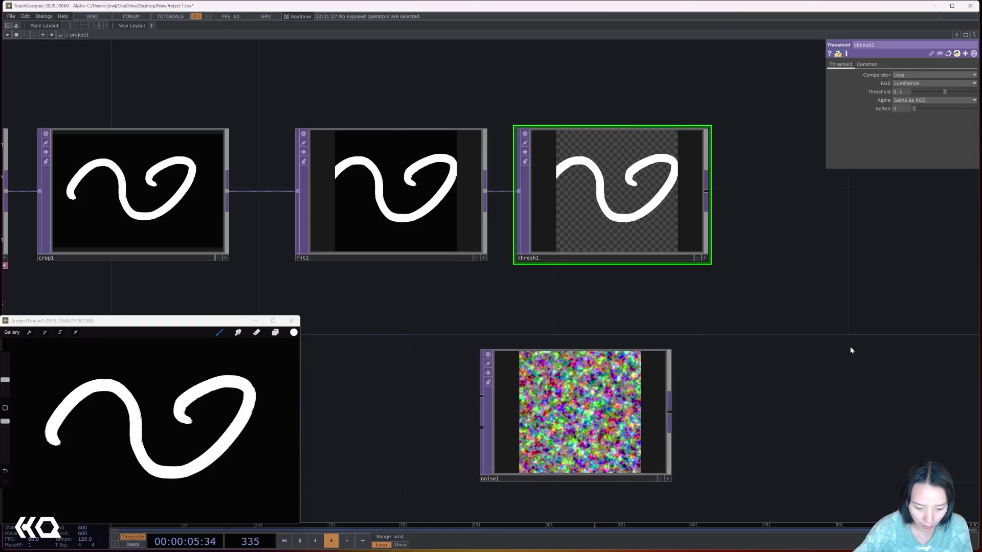
pyautogui.moveTo(850, 344); pyautogui.dragTo(557, 361)
pyautogui.scroll(-3, 472, 316)
pyautogui.moveTo(472, 317); pyautogui.dragTo(581, 303)
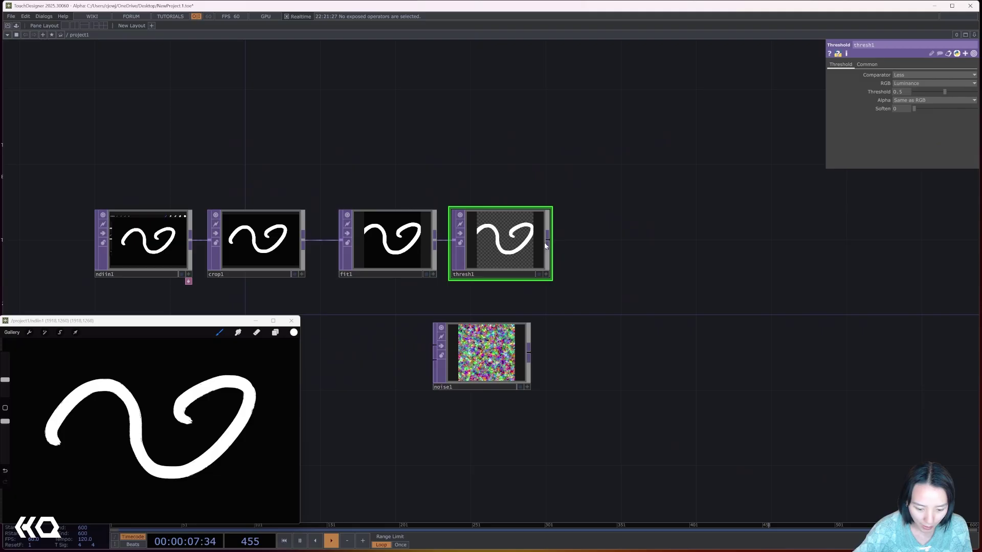
# Add multiply1 after thresh1 with noise1 wired into its second input
pyautogui.press('Tab')
pyautogui.write('mu')
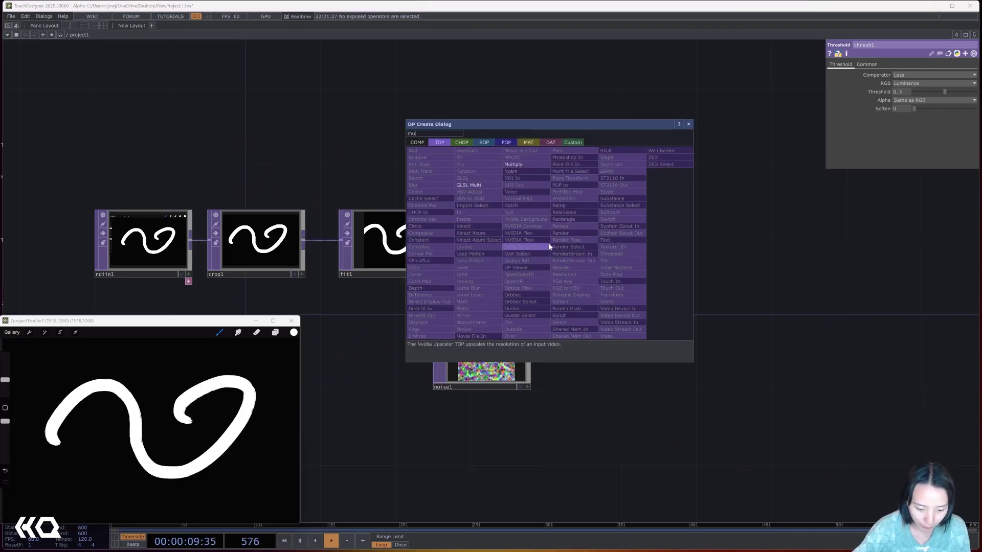
pyautogui.click(508, 166)
pyautogui.click(689, 286)
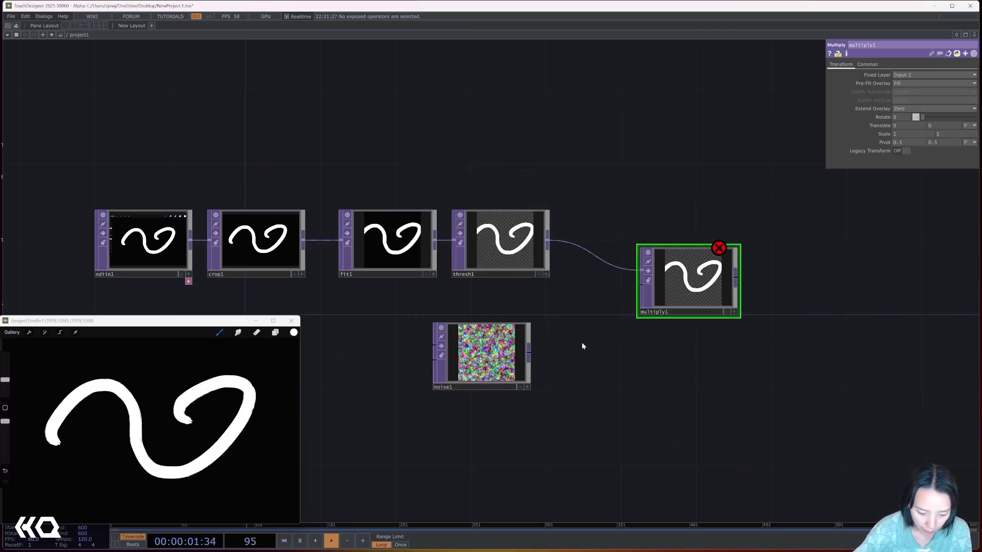
pyautogui.moveTo(529, 353); pyautogui.dragTo(640, 282)
pyautogui.scroll(5, 716, 286)
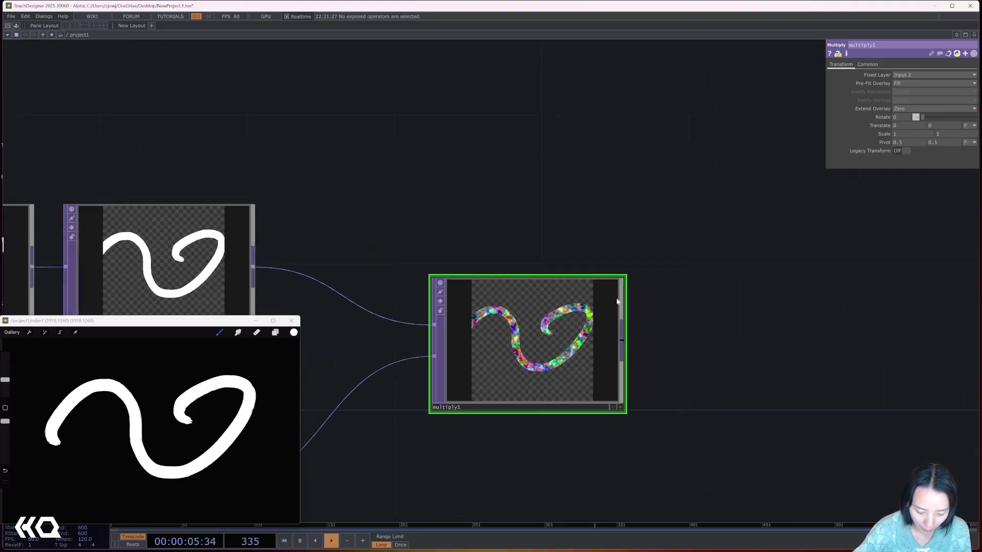
pyautogui.scroll(-5, 585, 350)
pyautogui.moveTo(576, 250); pyautogui.dragTo(596, 224)
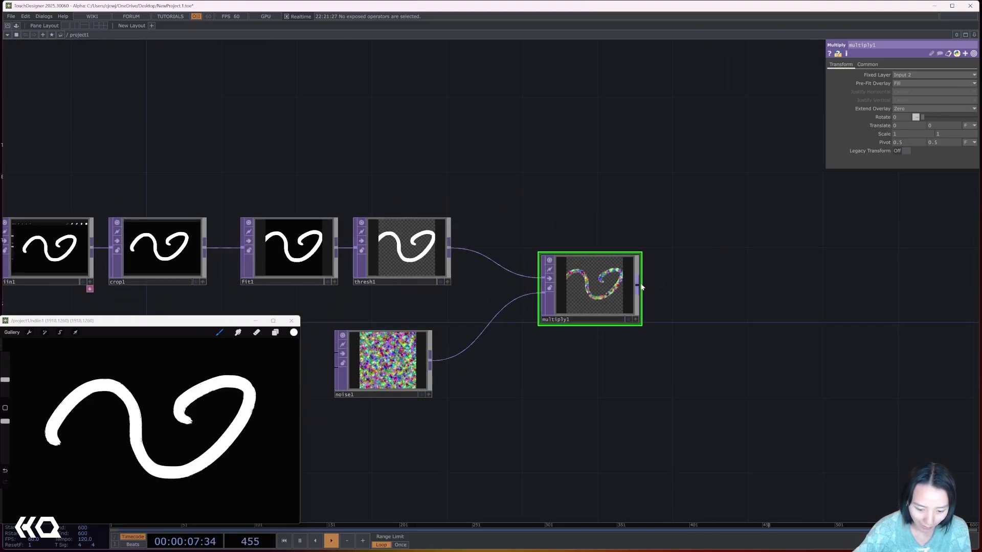
# Place a Null TOP, null1, after multiply1
pyautogui.press('Tab')
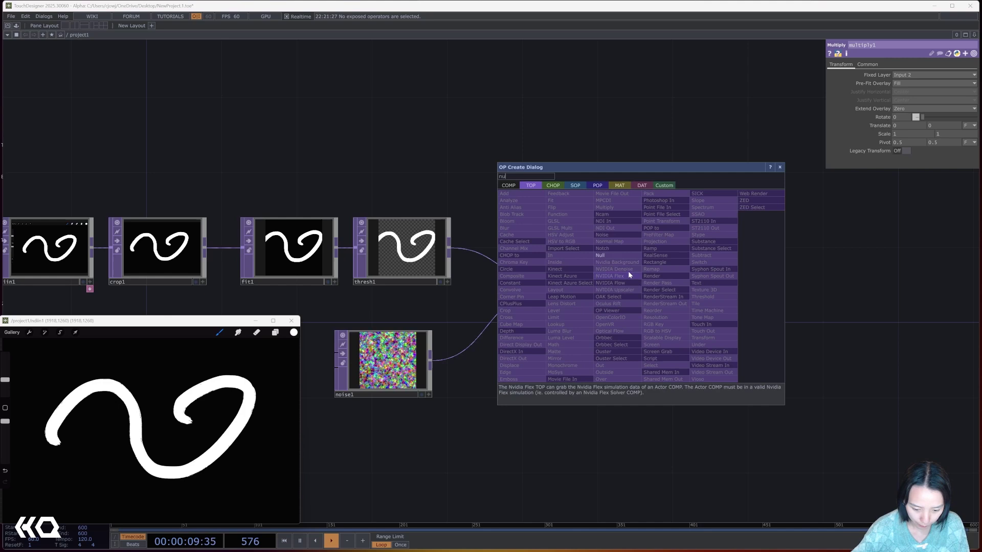
pyautogui.click(614, 255)
pyautogui.click(740, 294)
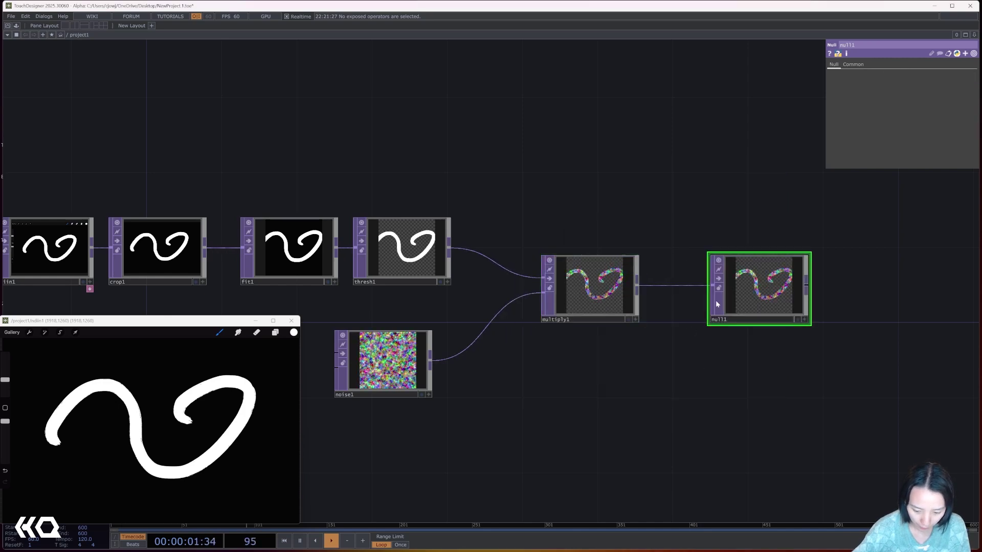
pyautogui.scroll(-3, 526, 264)
pyautogui.moveTo(526, 211); pyautogui.dragTo(507, 277)
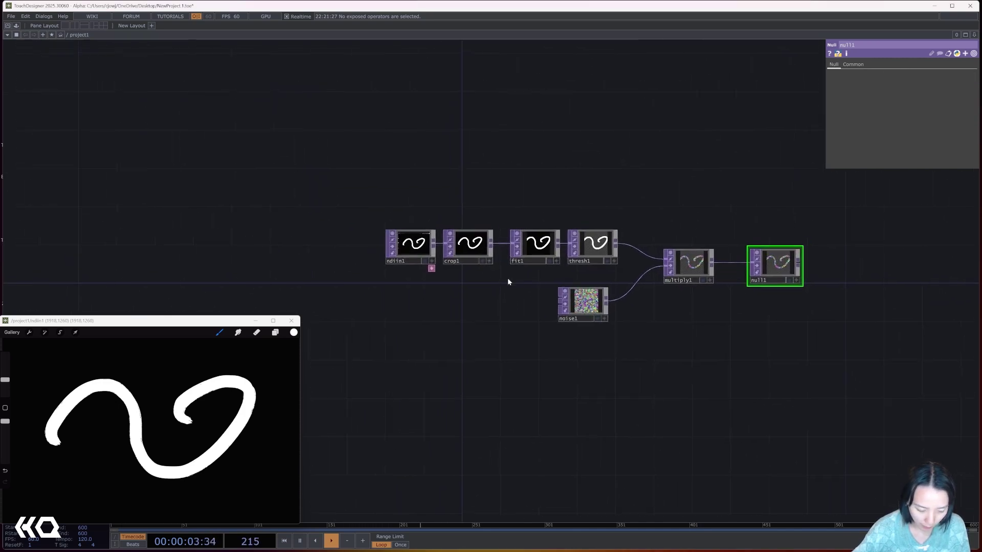
# Select ndiin1, crop1 and fit1 and slide them left together to free space after fit1
pyautogui.scroll(3, 565, 188)
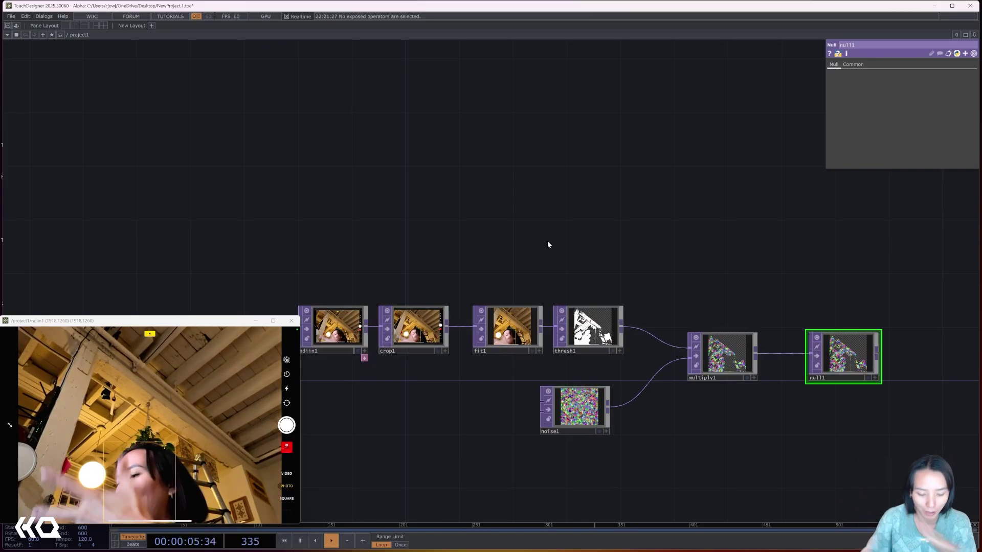
pyautogui.scroll(3, 726, 353)
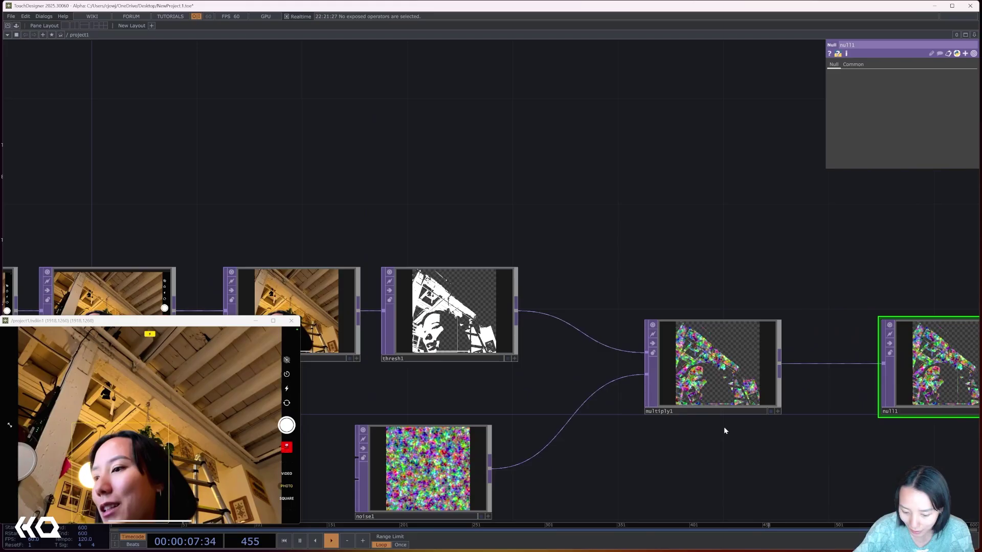
pyautogui.scroll(-3, 740, 285)
pyautogui.moveTo(613, 257); pyautogui.dragTo(712, 314, button='middle')
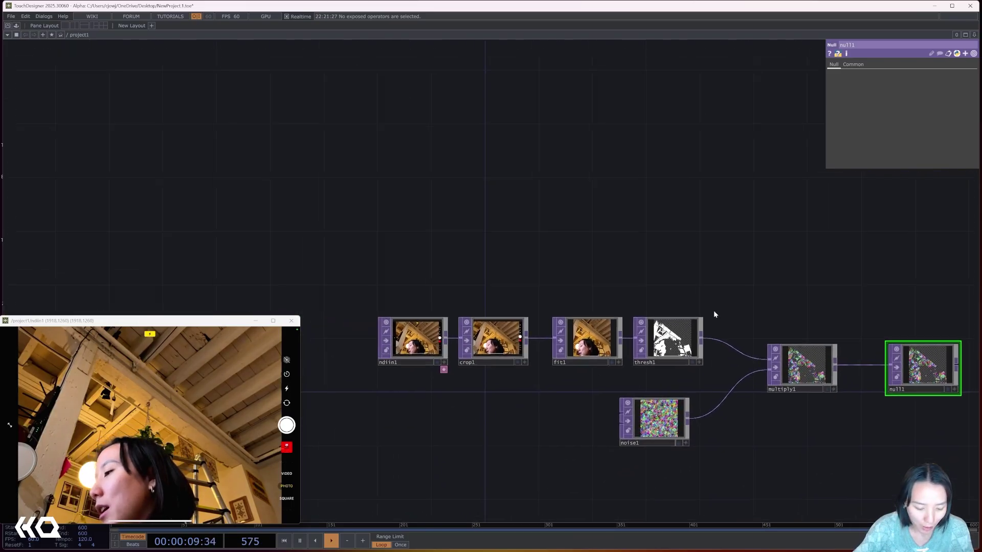
pyautogui.moveTo(395, 287); pyautogui.dragTo(544, 373)
pyautogui.moveTo(506, 353); pyautogui.dragTo(452, 353)
pyautogui.moveTo(598, 353); pyautogui.dragTo(496, 373)
pyautogui.moveTo(368, 278); pyautogui.dragTo(568, 406)
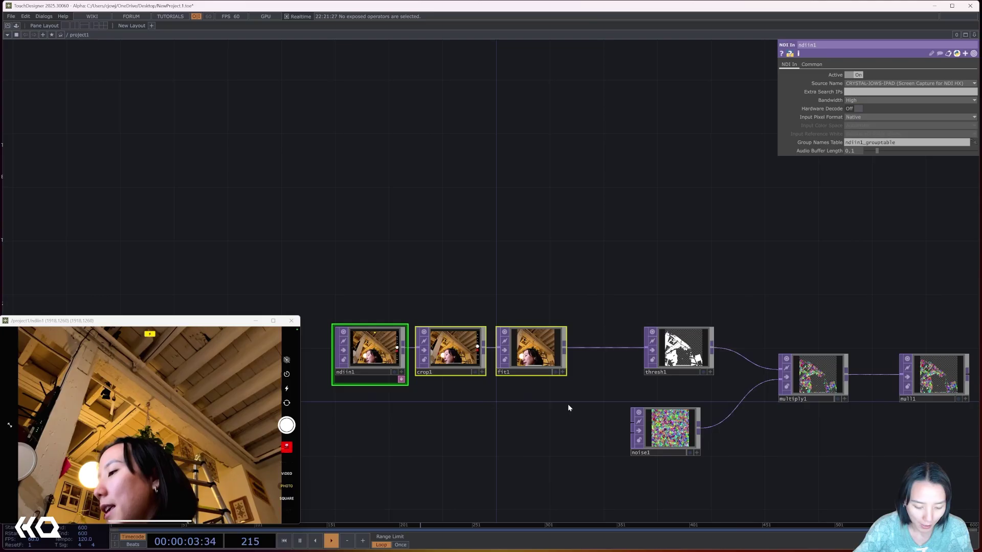
pyautogui.moveTo(531, 353); pyautogui.dragTo(478, 352)
# Add an Nvidia Background TOP, nvbackground1, above the chain, fed from fit1
pyautogui.moveTo(575, 277); pyautogui.dragTo(570, 317, button='middle')
pyautogui.press('Tab')
pyautogui.write('nv')
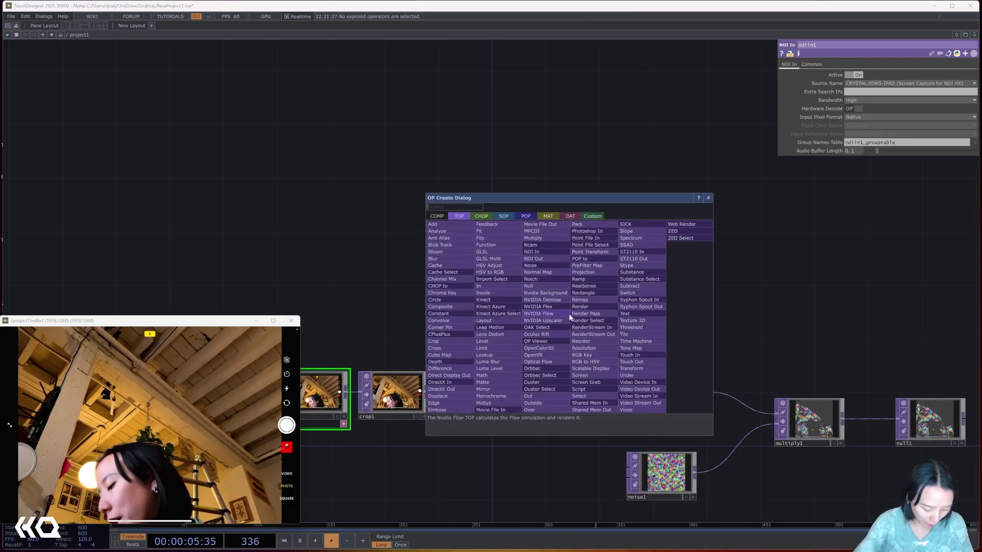
pyautogui.write('id')
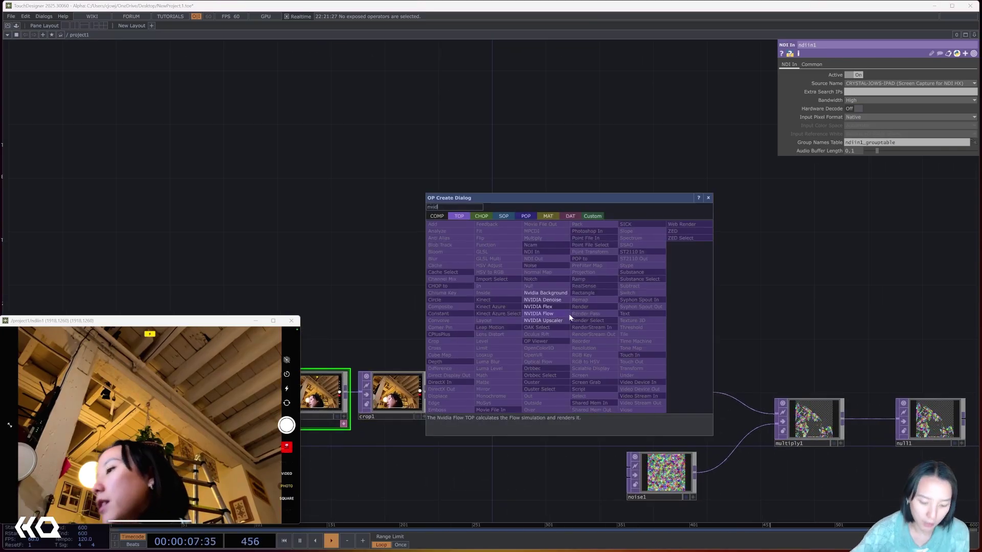
pyautogui.click(560, 294)
pyautogui.click(584, 287)
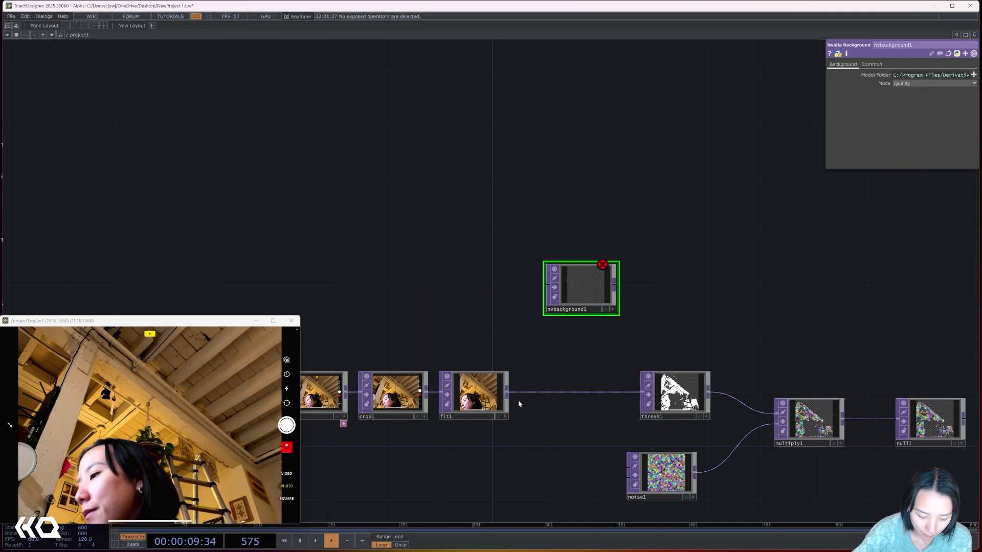
pyautogui.moveTo(507, 393); pyautogui.dragTo(546, 287)
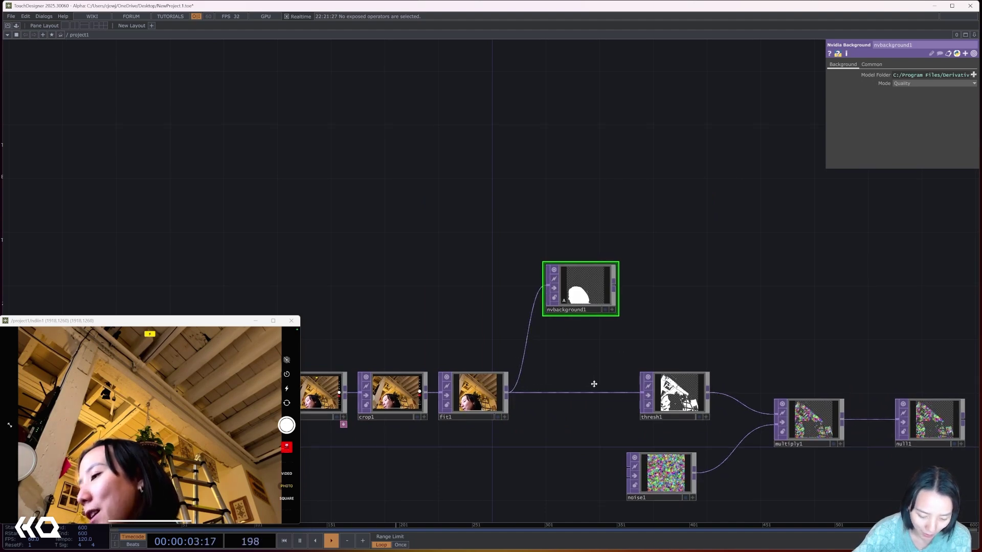
pyautogui.scroll(3, 592, 386)
pyautogui.moveTo(549, 321); pyautogui.dragTo(601, 294)
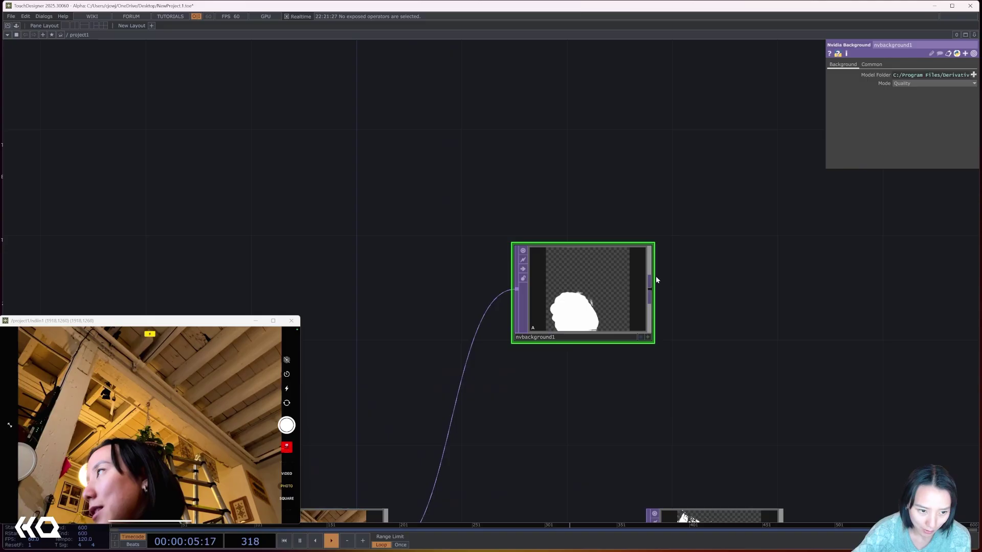
# Add a Matte TOP wired from nvbackground1's mask and fit1's image
pyautogui.moveTo(739, 291); pyautogui.dragTo(706, 302)
pyautogui.press('Tab')
pyautogui.write('m')
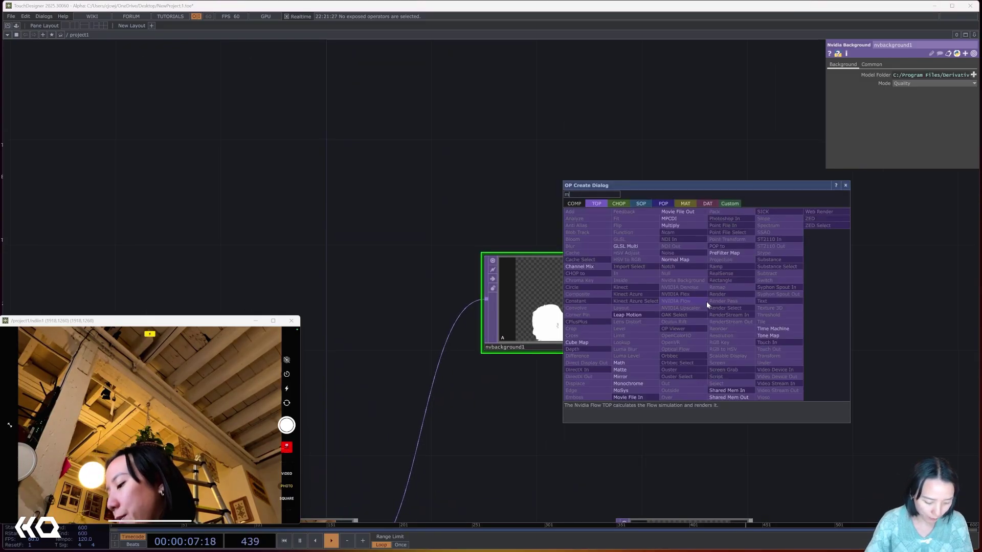
pyautogui.write('att')
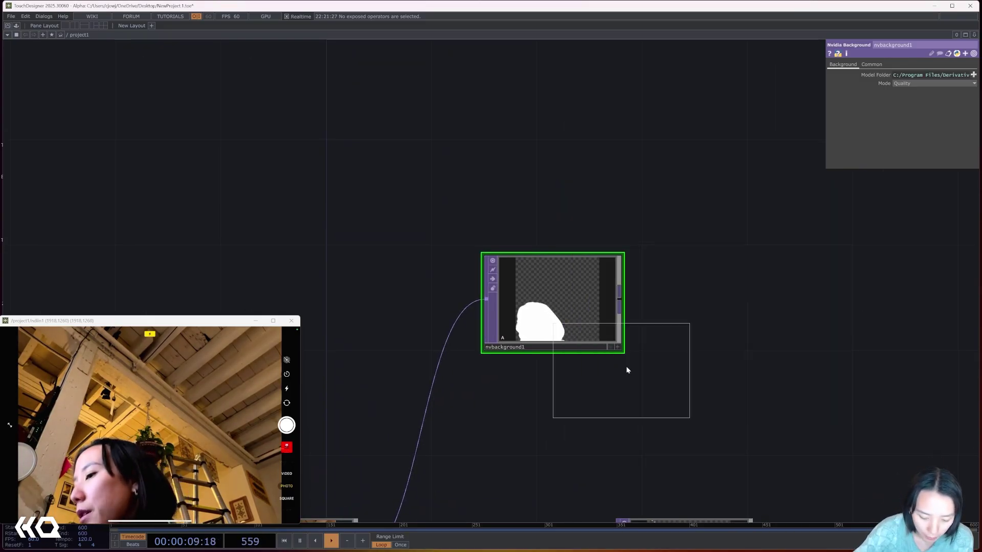
pyautogui.click(750, 318)
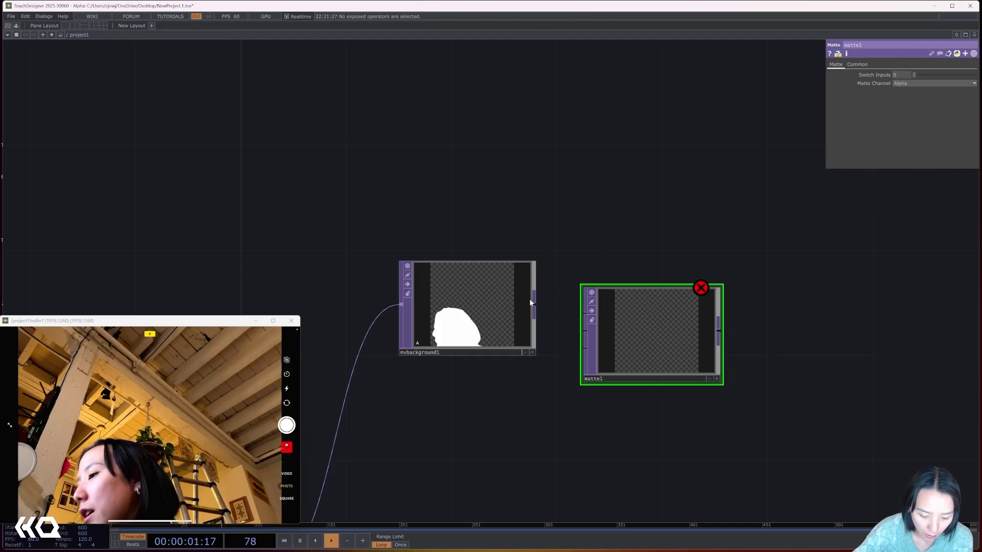
pyautogui.moveTo(534, 306); pyautogui.dragTo(585, 329)
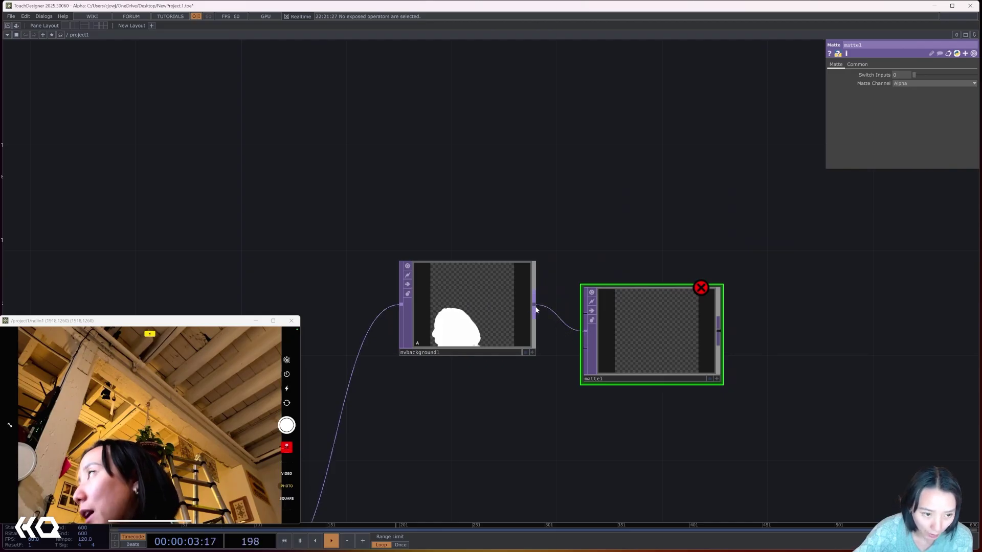
pyautogui.scroll(-3, 512, 391)
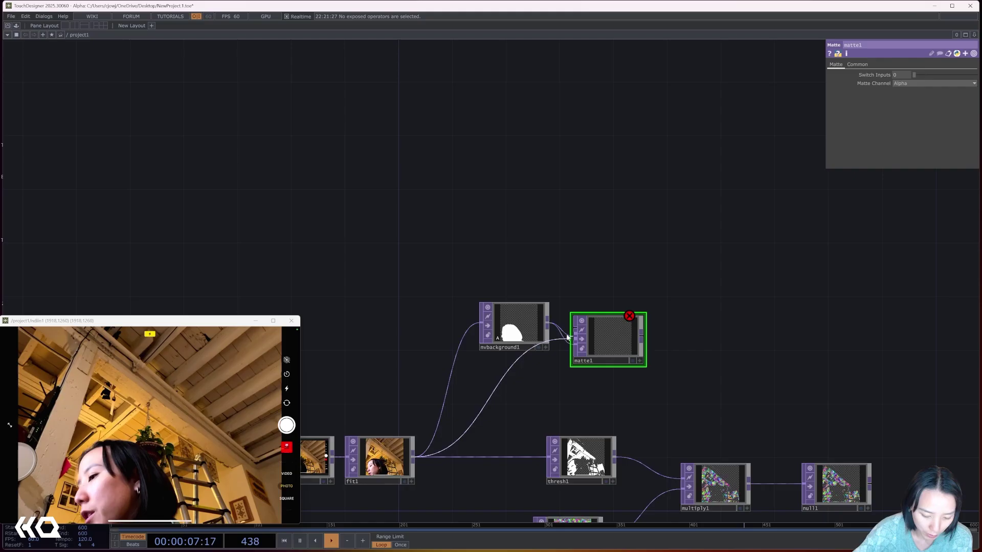
pyautogui.moveTo(571, 331); pyautogui.dragTo(577, 330)
# Tidy the layout, tucking matte1 beside nvbackground1 and shifting thresh1 left
pyautogui.moveTo(514, 323); pyautogui.dragTo(494, 320)
pyautogui.scroll(5, 585, 340)
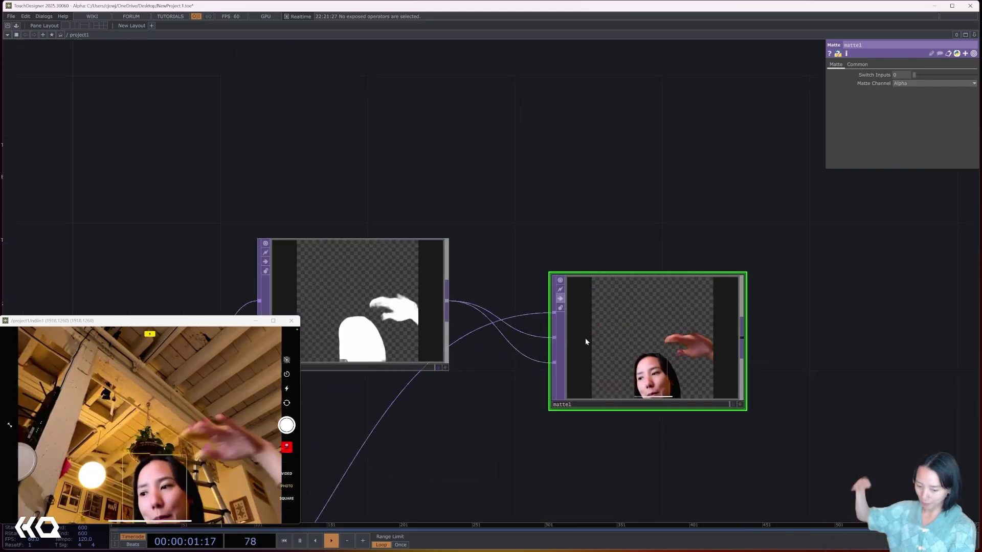
pyautogui.scroll(-5, 585, 338)
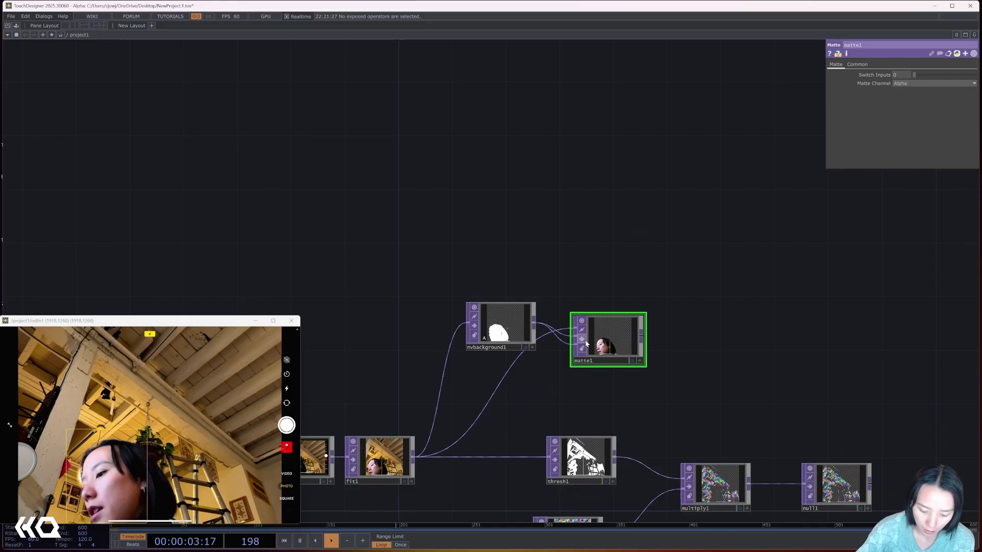
pyautogui.moveTo(634, 390); pyautogui.dragTo(611, 309)
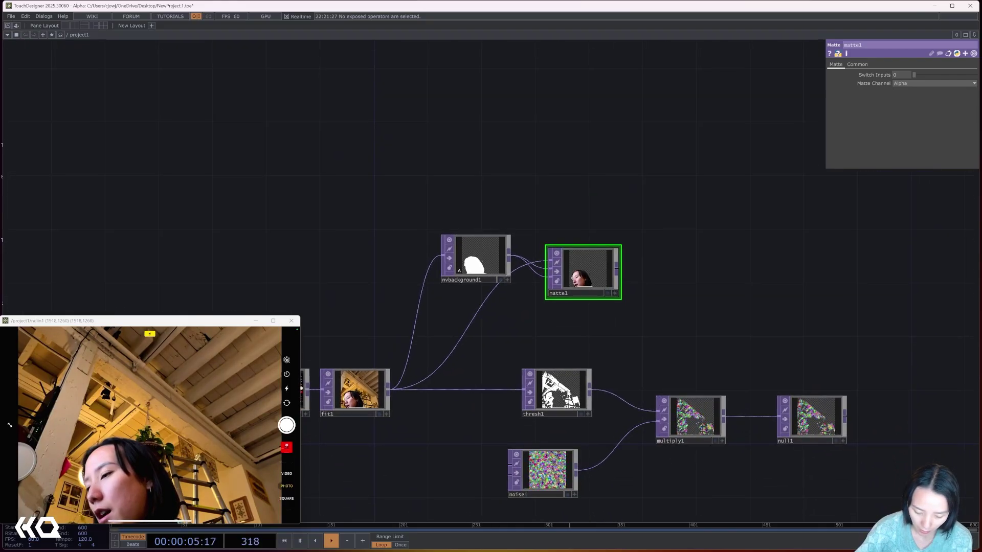
pyautogui.moveTo(584, 378); pyautogui.dragTo(570, 377)
pyautogui.moveTo(603, 263); pyautogui.dragTo(563, 277)
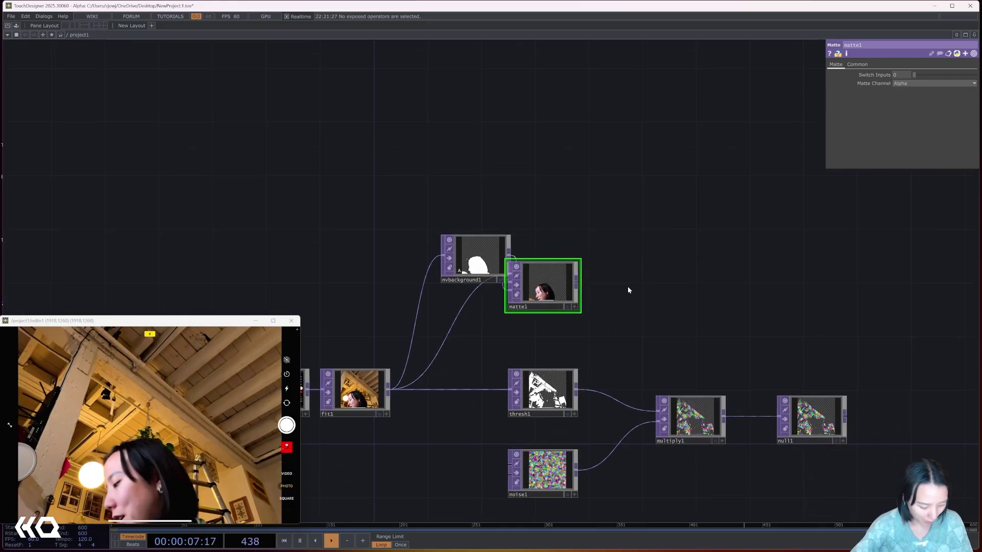
# Add a Switch TOP with matte1 as its first input and thresh1 as its second
pyautogui.press('Tab')
pyautogui.write('swit')
pyautogui.click(686, 265)
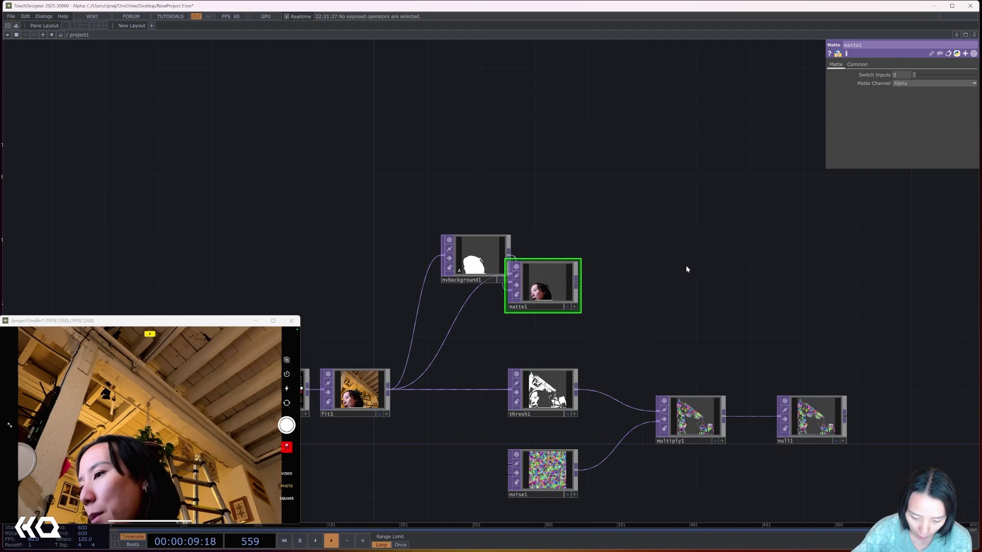
pyautogui.click(637, 331)
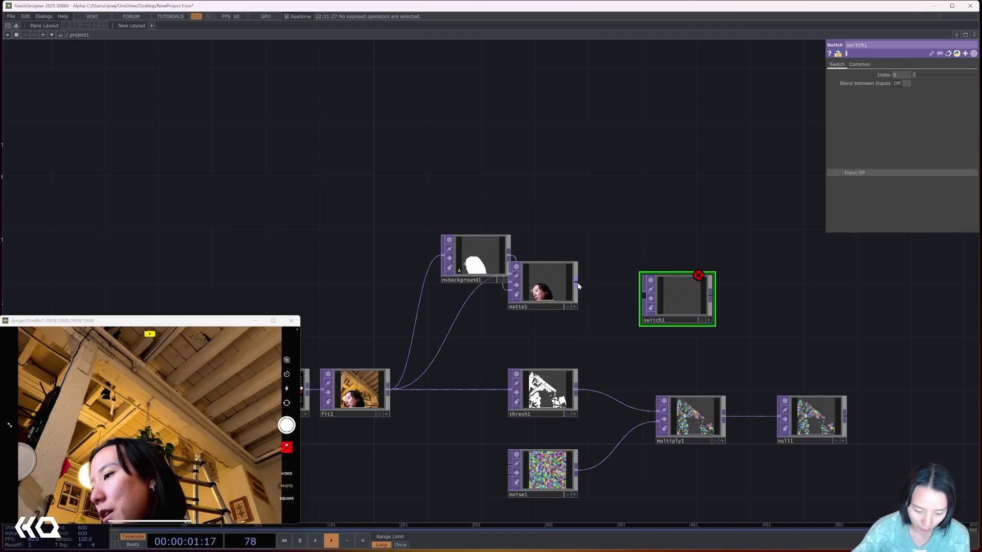
pyautogui.moveTo(575, 281); pyautogui.dragTo(643, 296)
pyautogui.moveTo(576, 390); pyautogui.dragTo(643, 296)
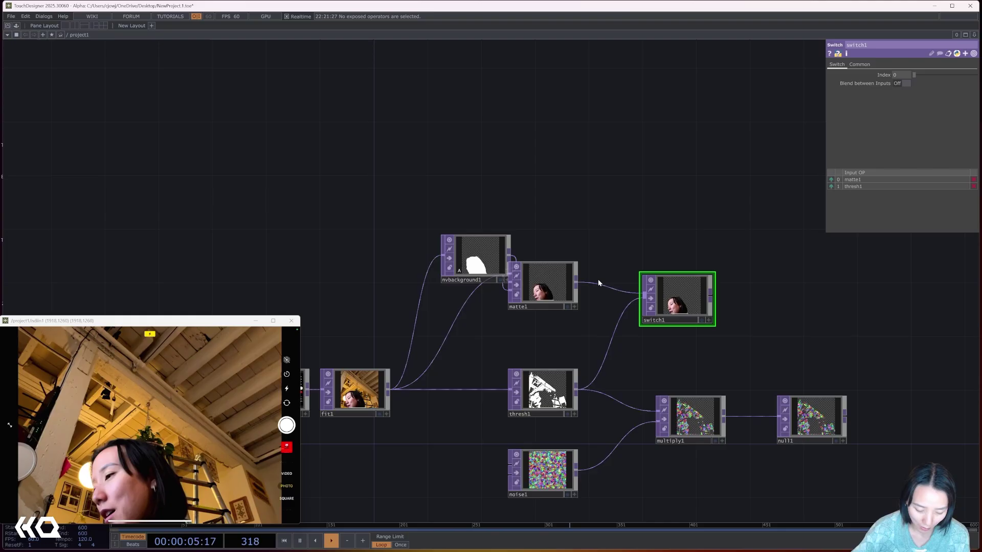
# Feed switch1 into multiply1 in place of thresh1
pyautogui.moveTo(570, 204); pyautogui.dragTo(633, 175)
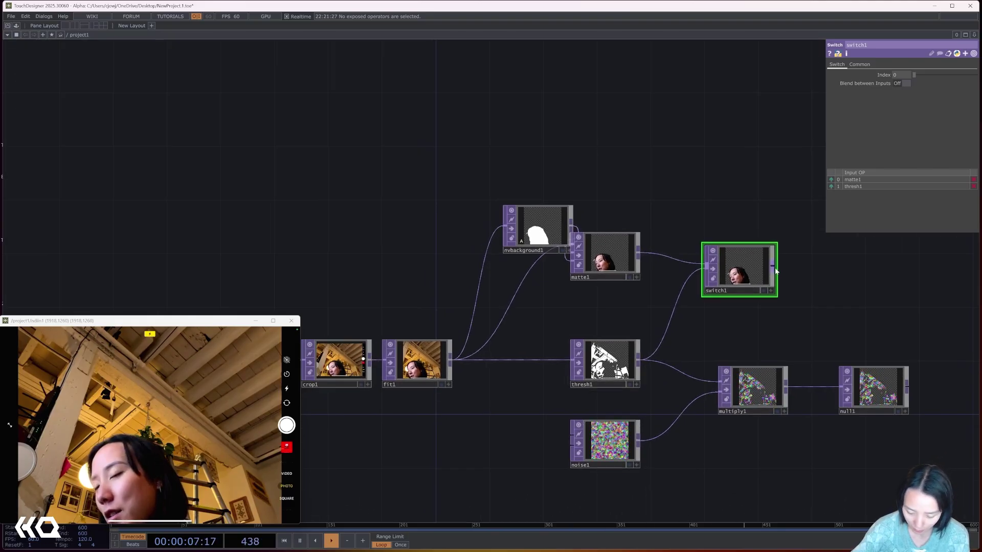
pyautogui.moveTo(774, 288); pyautogui.dragTo(588, 327)
pyautogui.scroll(4, 705, 358)
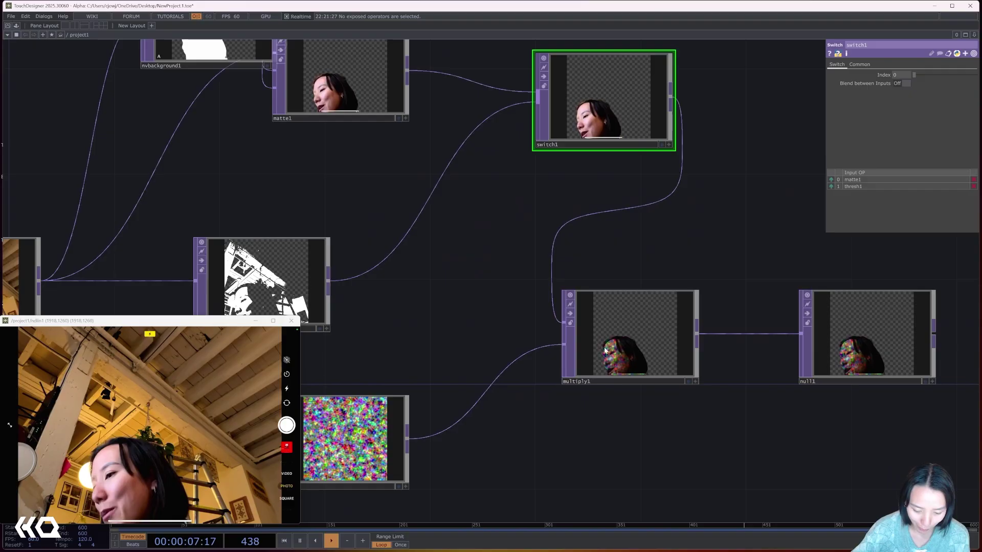
pyautogui.scroll(-4, 680, 380)
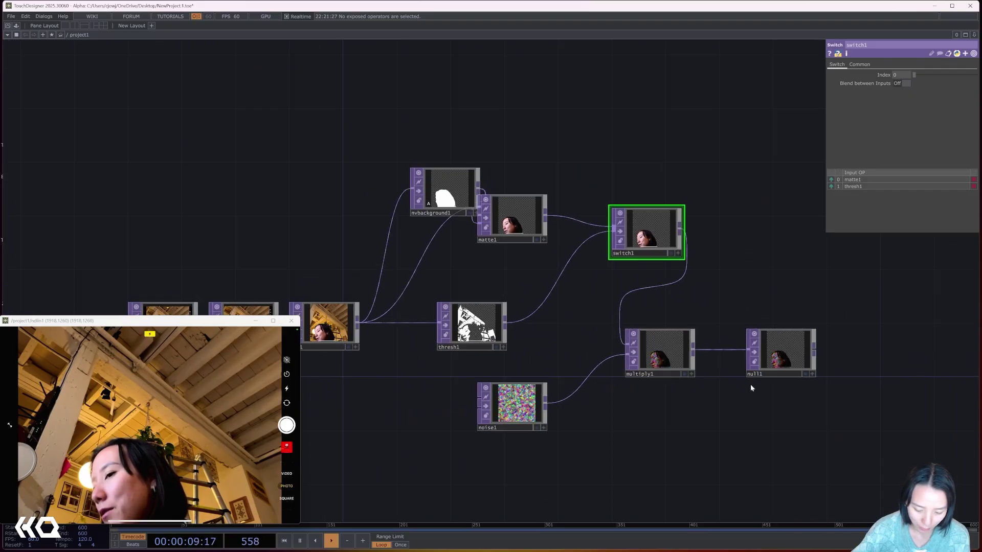
pyautogui.moveTo(791, 421); pyautogui.dragTo(620, 348)
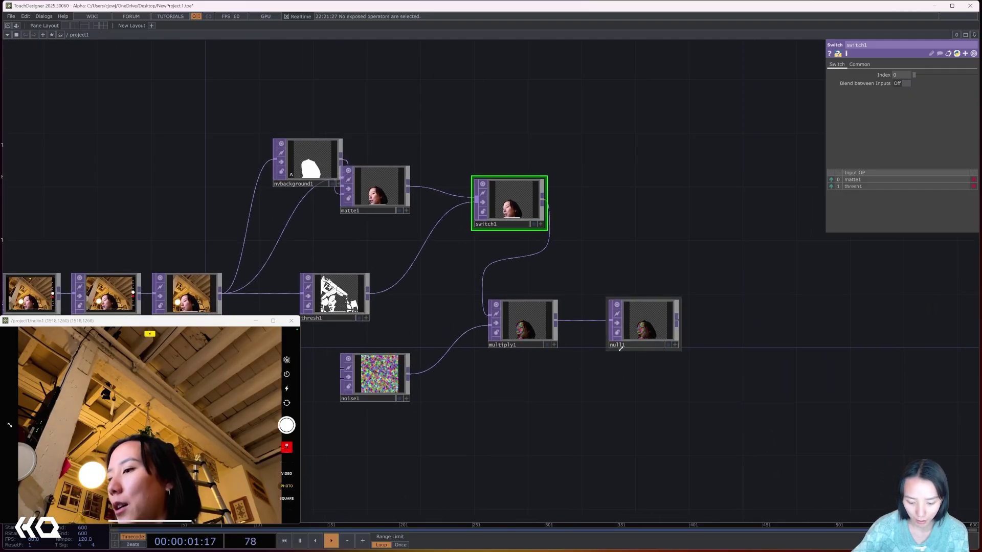
pyautogui.click(620, 345)
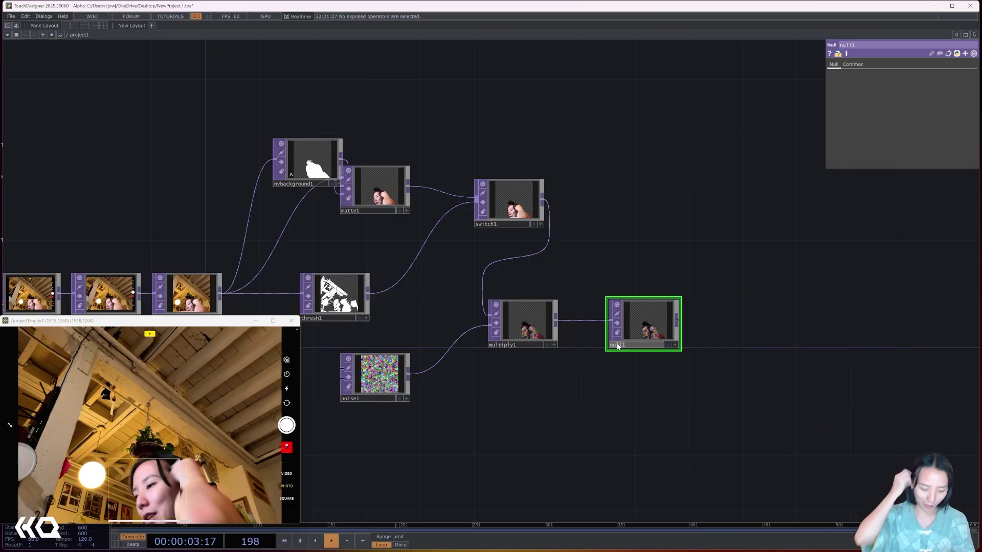
# Rename null1 to source_null and place StreamDiffusionTD from My Components beside it
pyautogui.write('s')
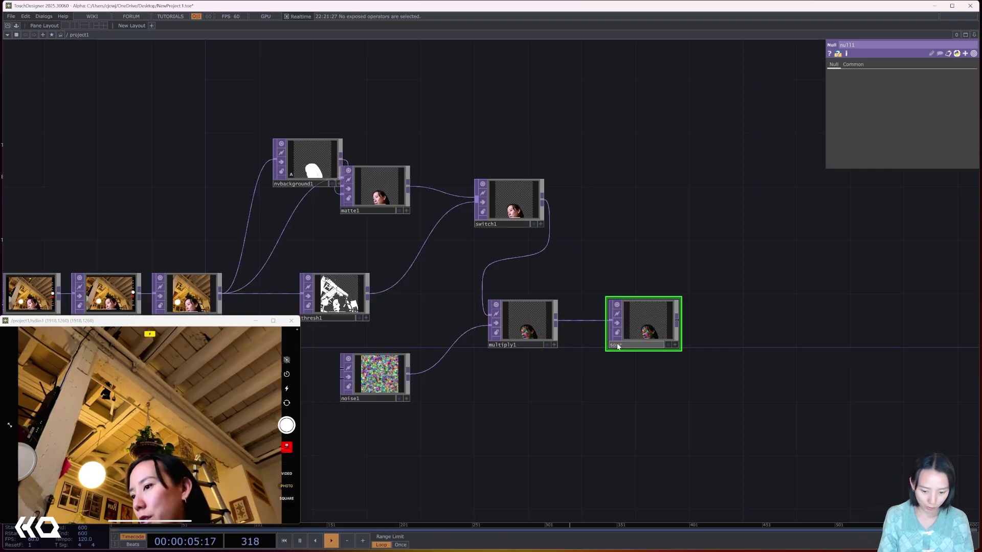
pyautogui.write('ource_null')
pyautogui.press('Return')
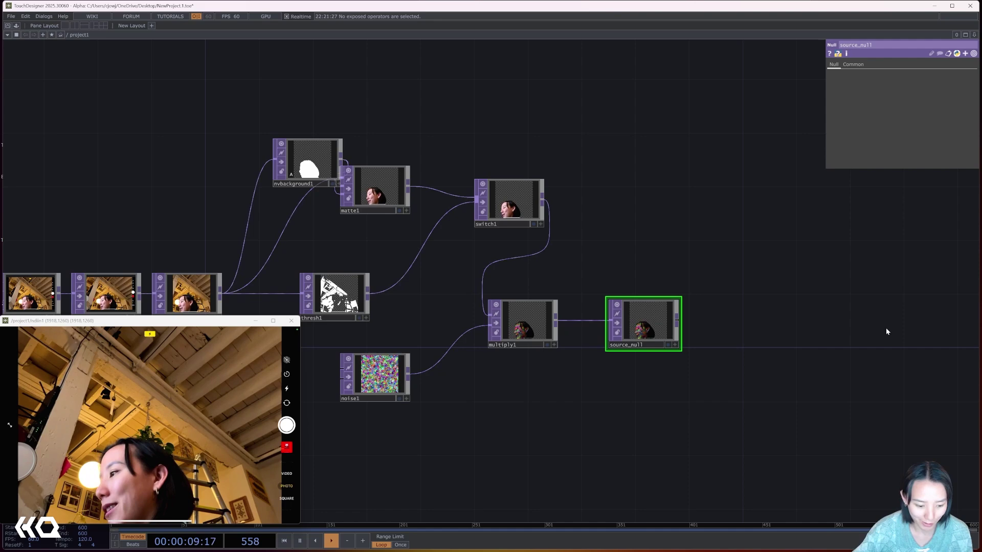
pyautogui.click(16, 25)
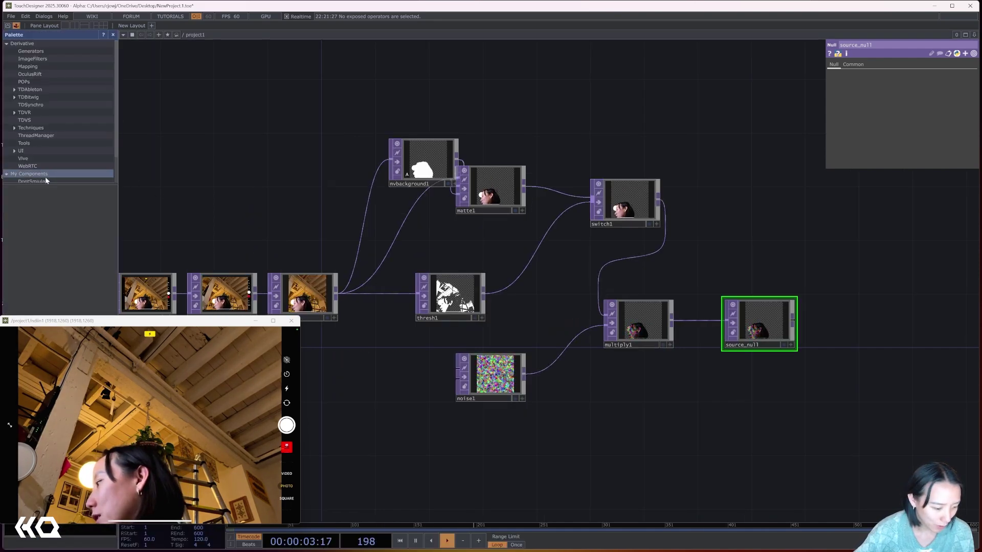
pyautogui.scroll(-3, 41, 159)
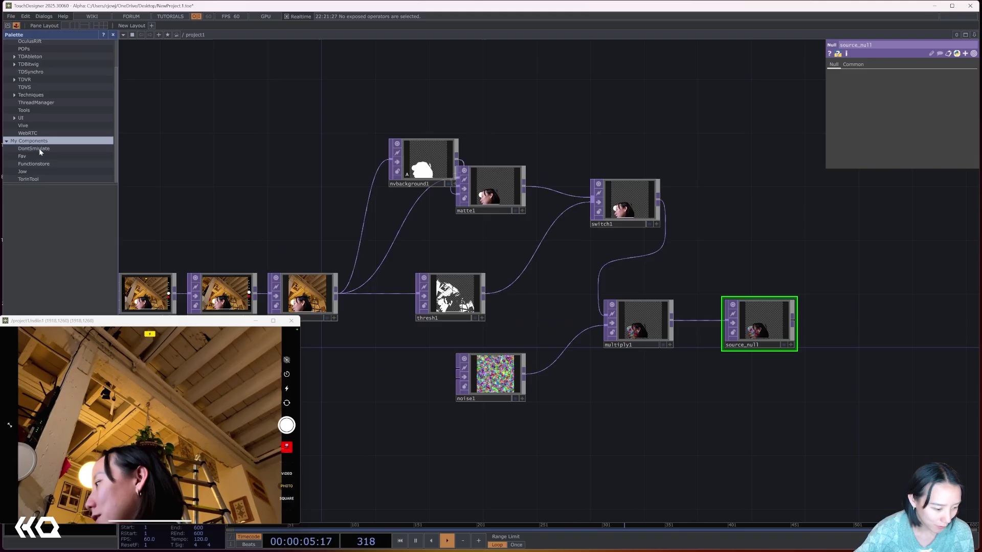
pyautogui.click(38, 149)
pyautogui.moveTo(30, 189); pyautogui.dragTo(311, 189)
pyautogui.click(113, 35)
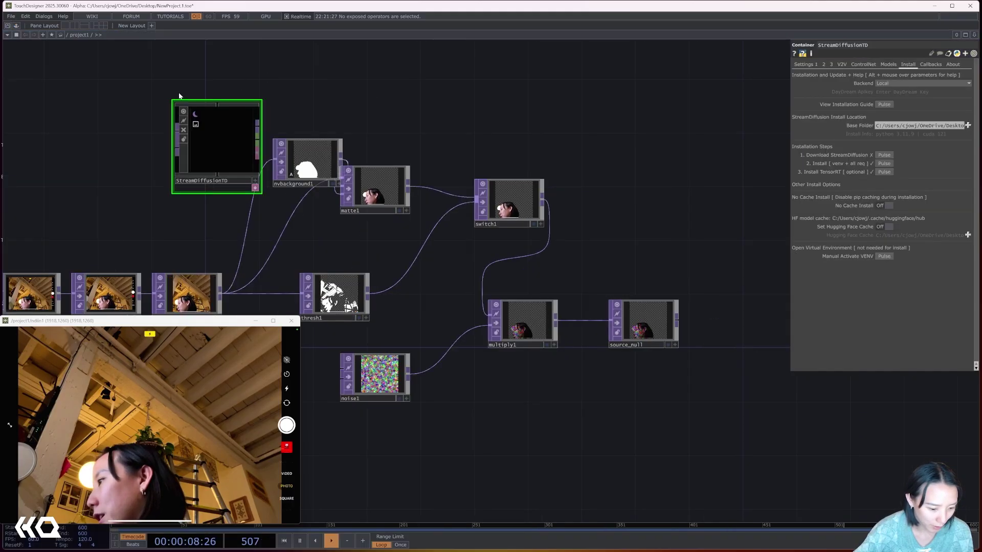
pyautogui.scroll(-2, 176, 100)
pyautogui.moveTo(196, 107); pyautogui.dragTo(582, 246)
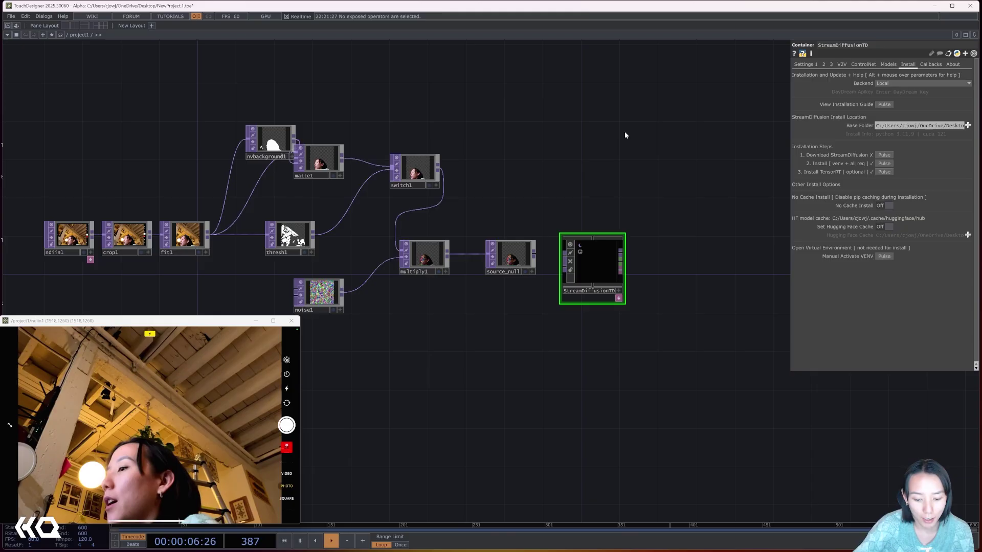
pyautogui.scroll(3, 625, 134)
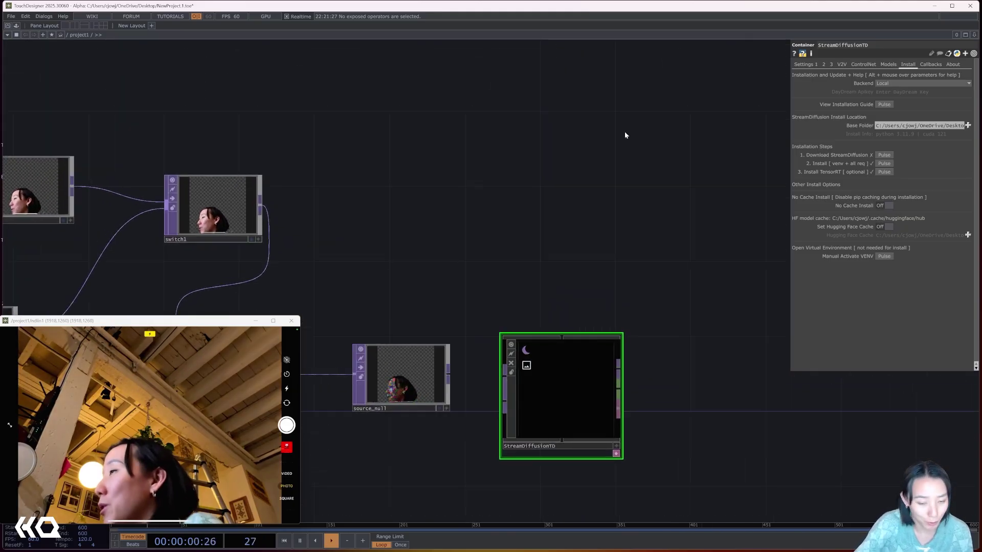
pyautogui.scroll(5, 611, 160)
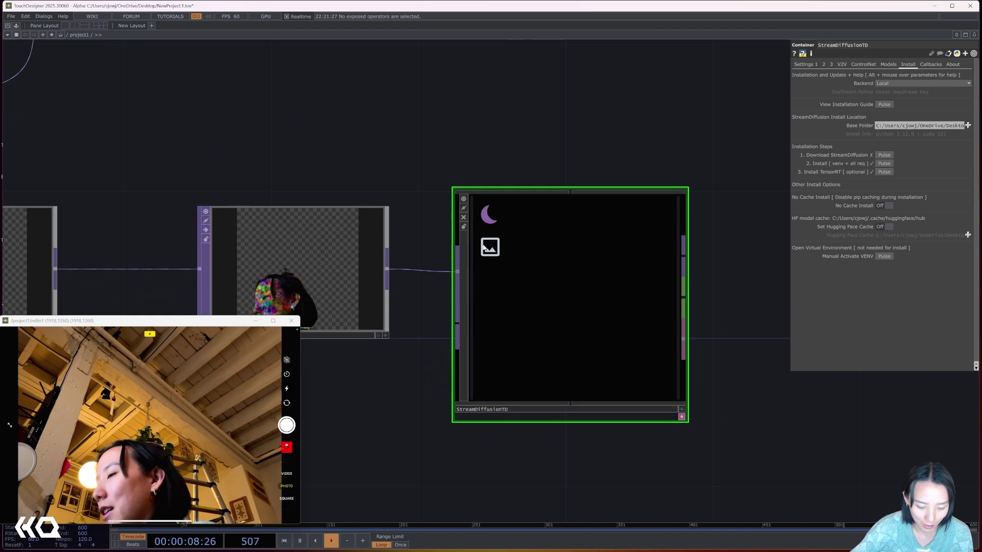
# Start the StreamDiffusionTD stream with prompt 'dancing snake', Step 13 and seed noise multiplier 1.0428
pyautogui.click(804, 64)
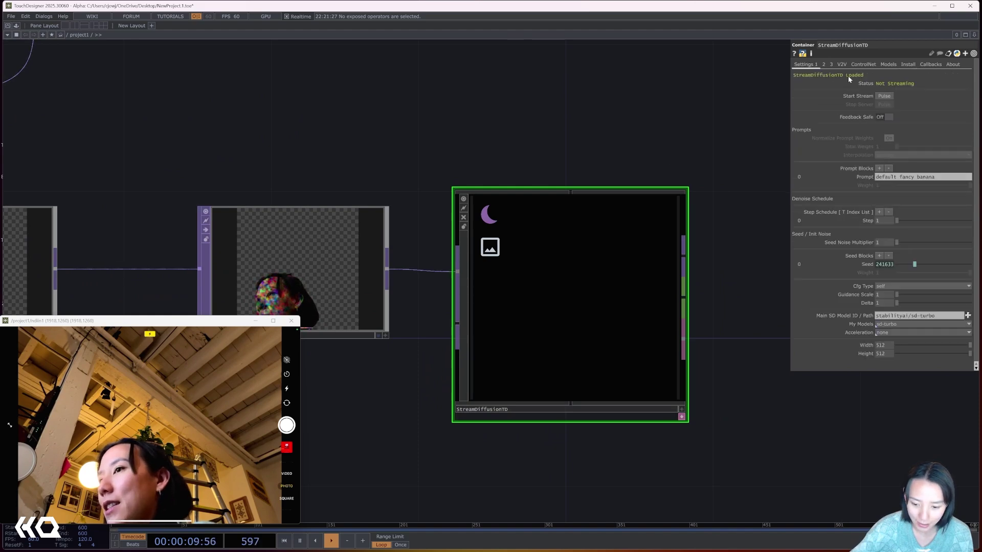
pyautogui.click(885, 96)
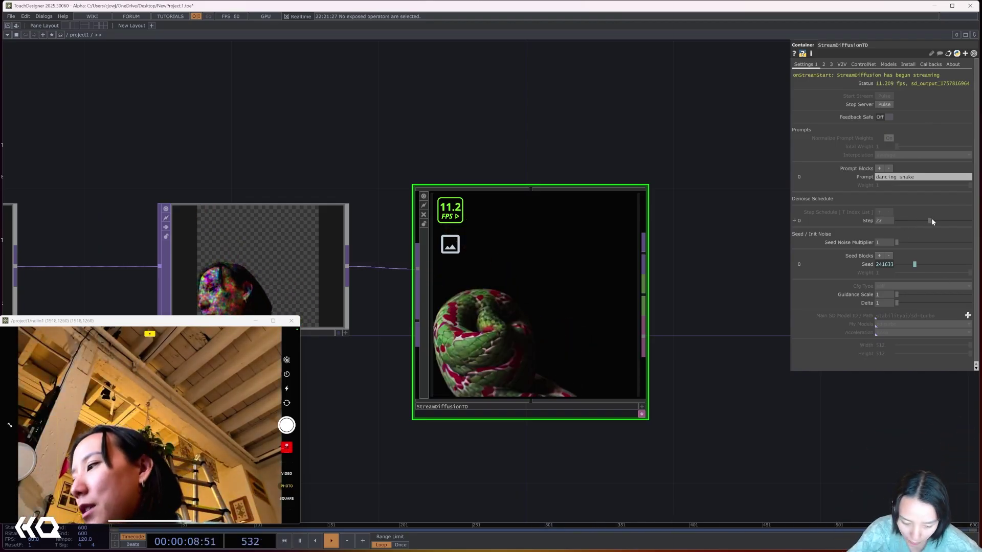
pyautogui.moveTo(953, 220); pyautogui.dragTo(955, 220)
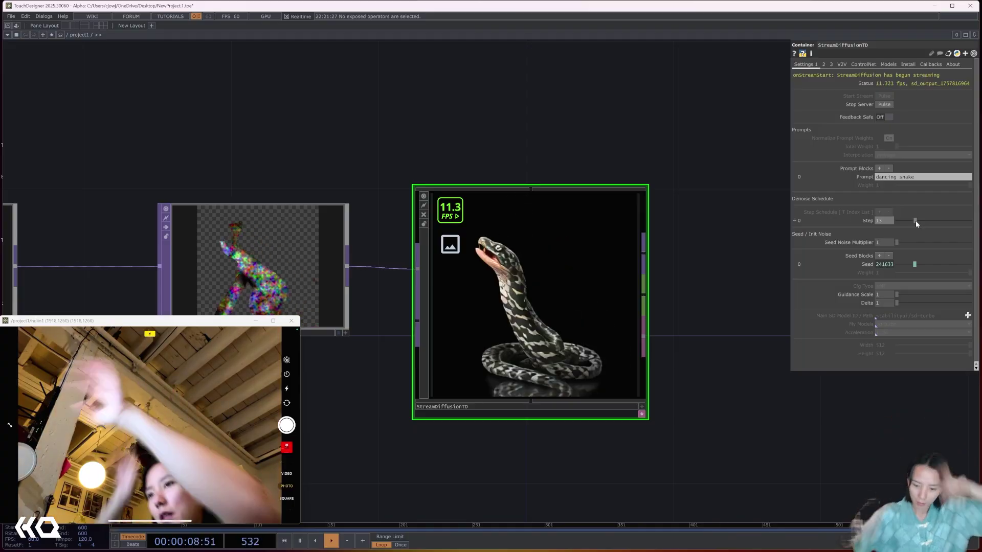
pyautogui.moveTo(904, 239); pyautogui.dragTo(928, 234)
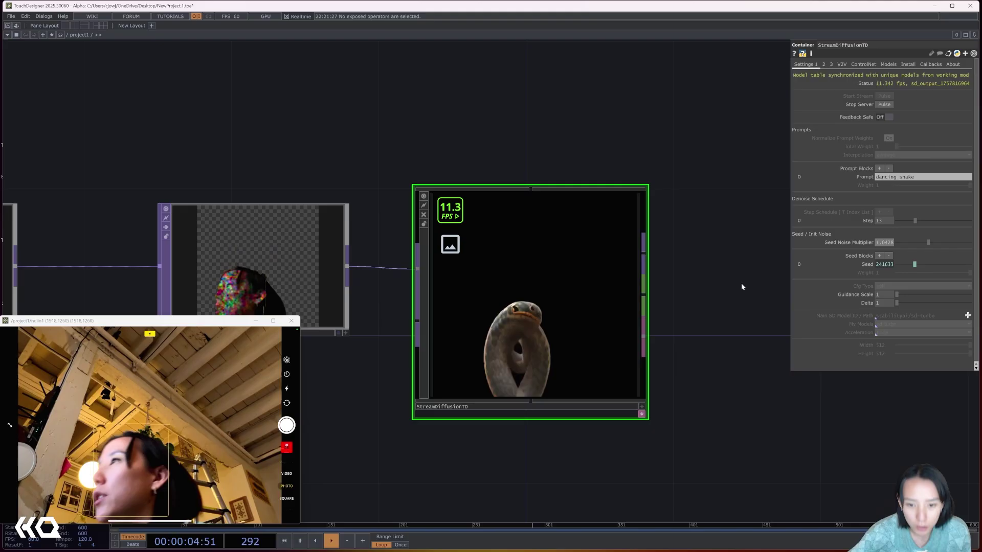
pyautogui.moveTo(649, 260); pyautogui.dragTo(523, 263)
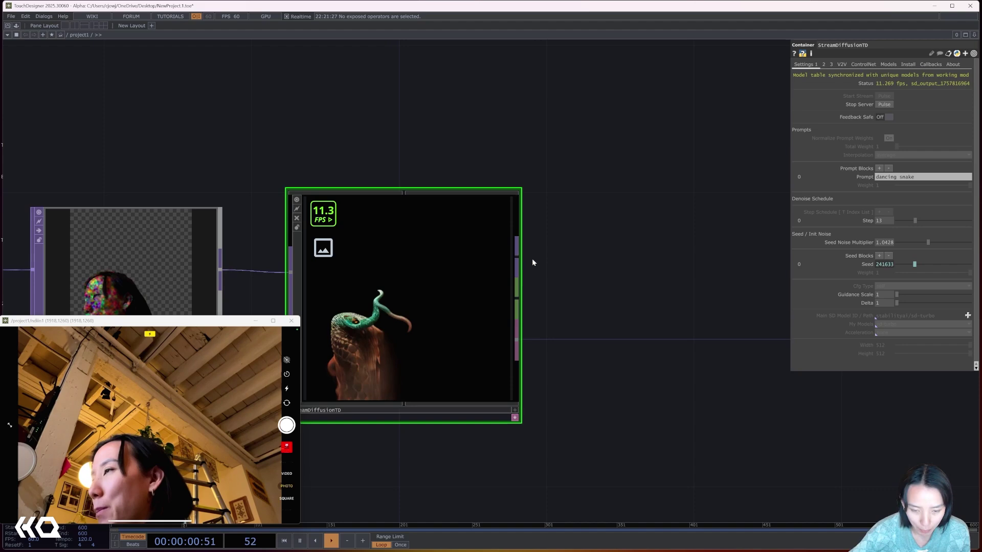
pyautogui.moveTo(537, 272); pyautogui.dragTo(495, 283)
pyautogui.press('Tab')
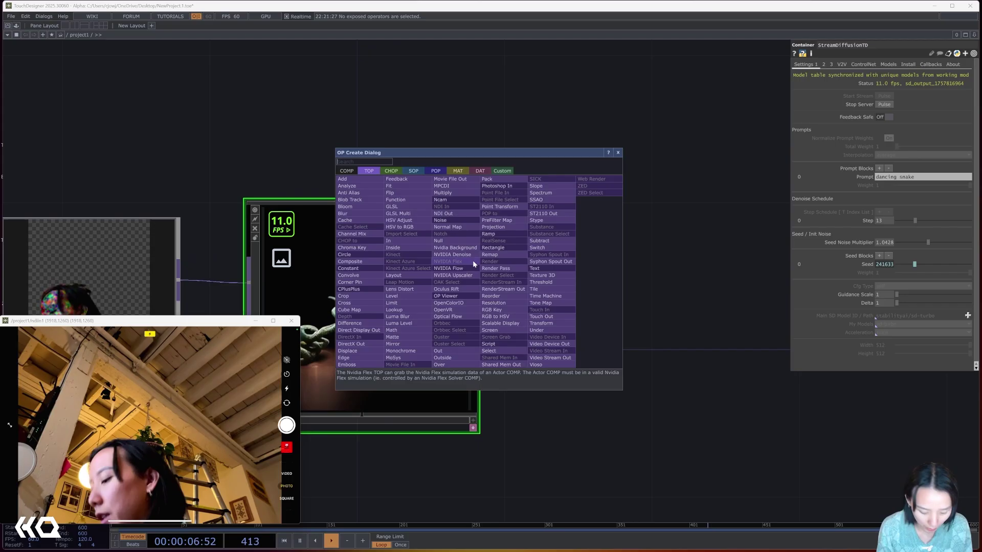
# Add a Null TOP after StreamDiffusionTD
pyautogui.write('null')
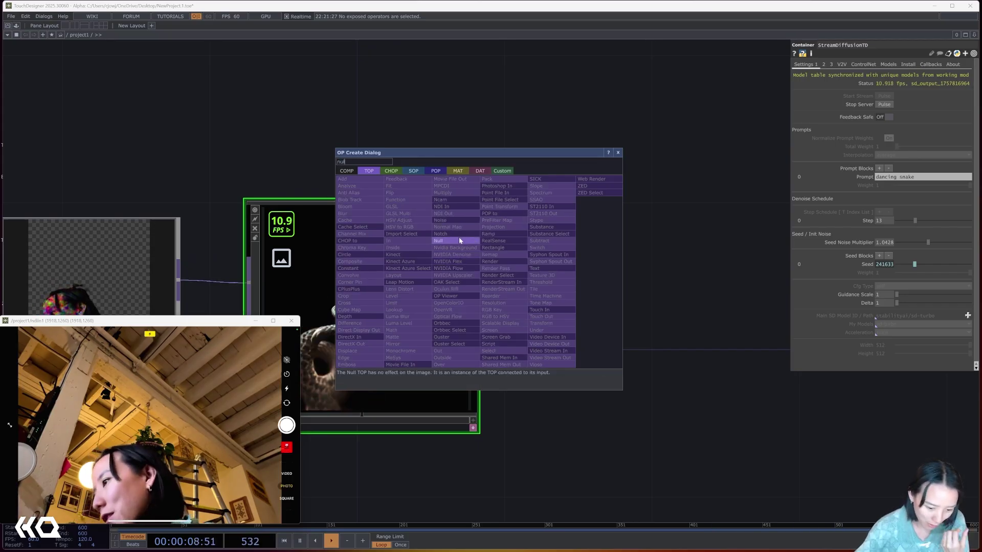
pyautogui.click(458, 237)
pyautogui.click(651, 284)
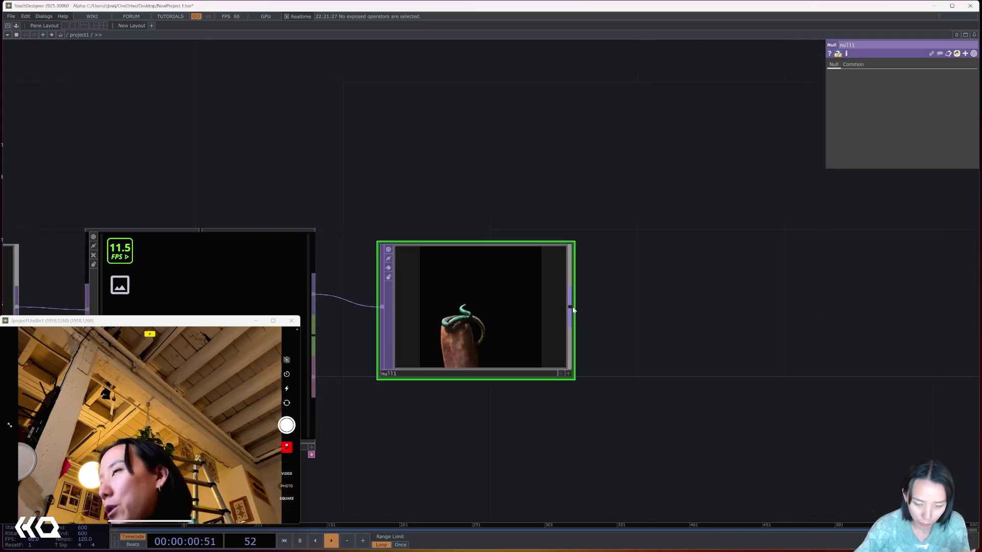
# Add an RGB Key TOP, rgbkey1, after null1 and show its Blue settings
pyautogui.rightClick(571, 308)
pyautogui.write('rgb')
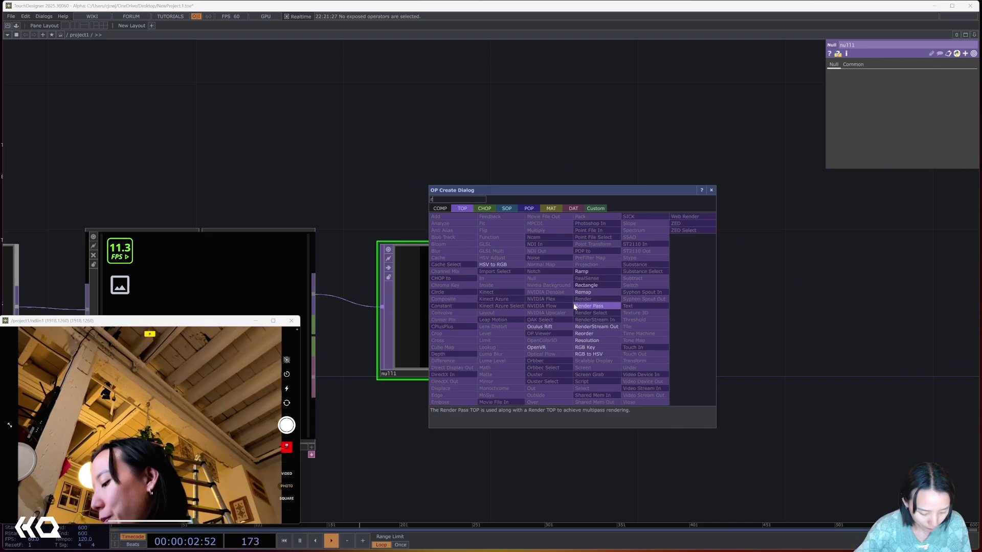
pyautogui.click(598, 348)
pyautogui.click(734, 312)
pyautogui.hscroll(3, 646, 247)
pyautogui.scroll(5, 647, 247)
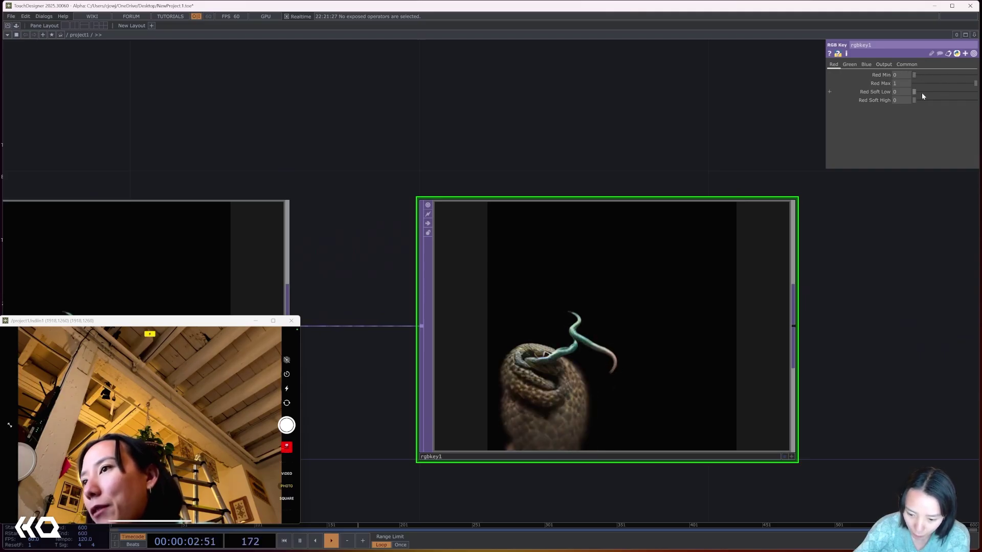
pyautogui.scroll(-3, 635, 124)
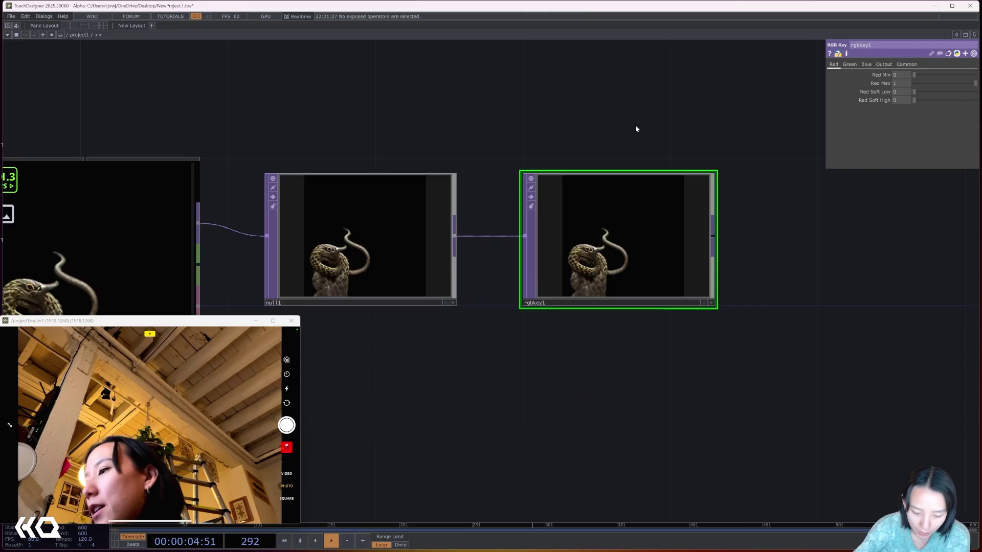
pyautogui.moveTo(635, 129); pyautogui.dragTo(639, 280)
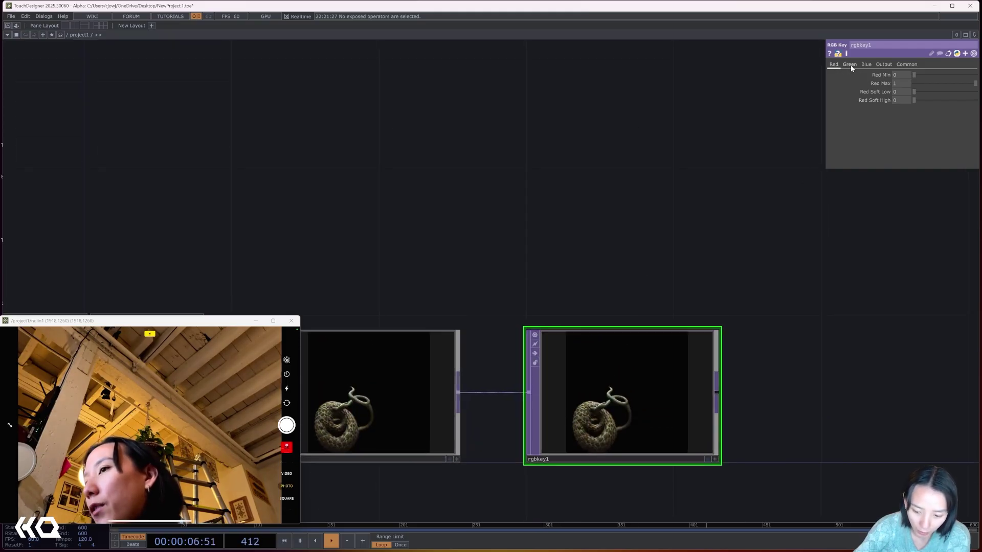
pyautogui.click(866, 64)
pyautogui.moveTo(577, 184); pyautogui.dragTo(594, 193)
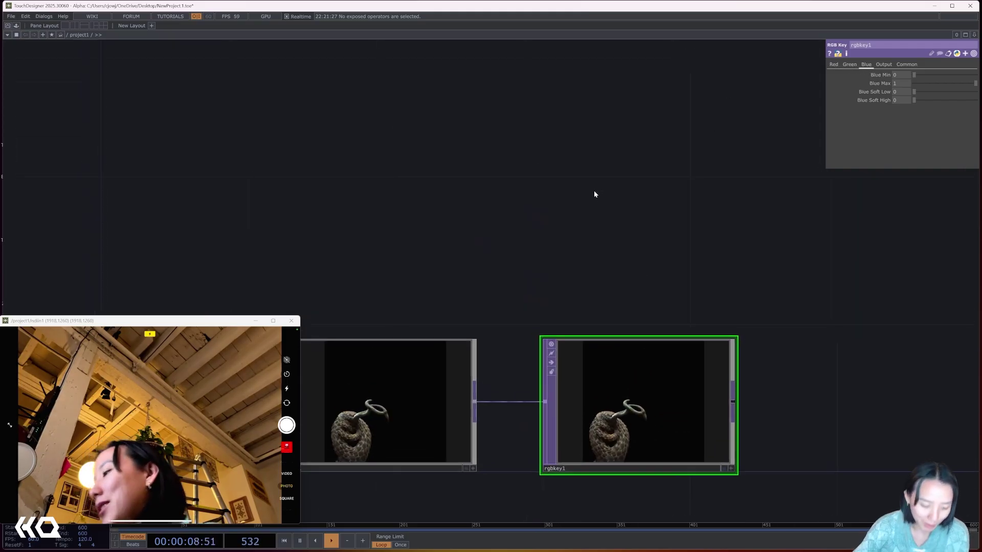
# Create a Constant CHOP, constant1, with channels rgbMin and rgbSoft
pyautogui.press('Tab')
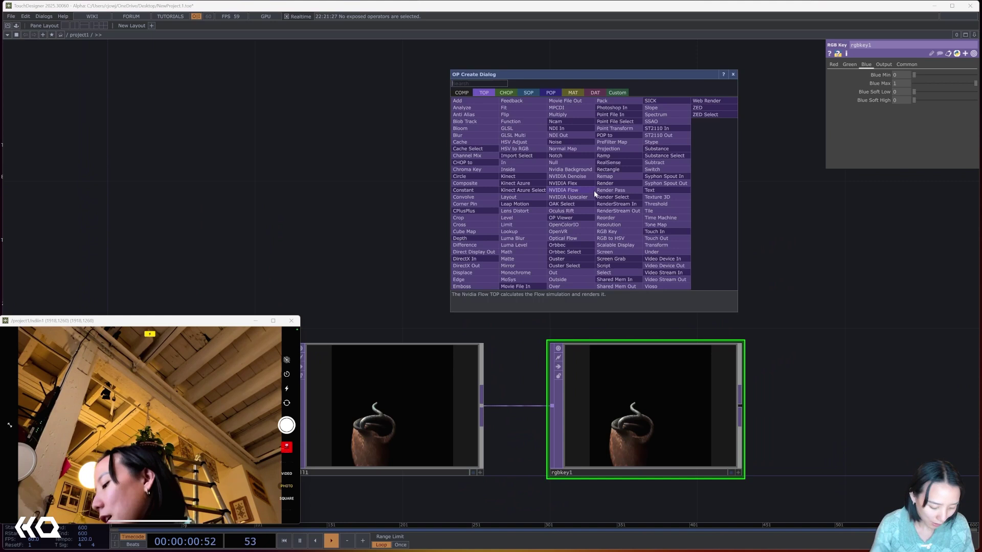
pyautogui.write('con')
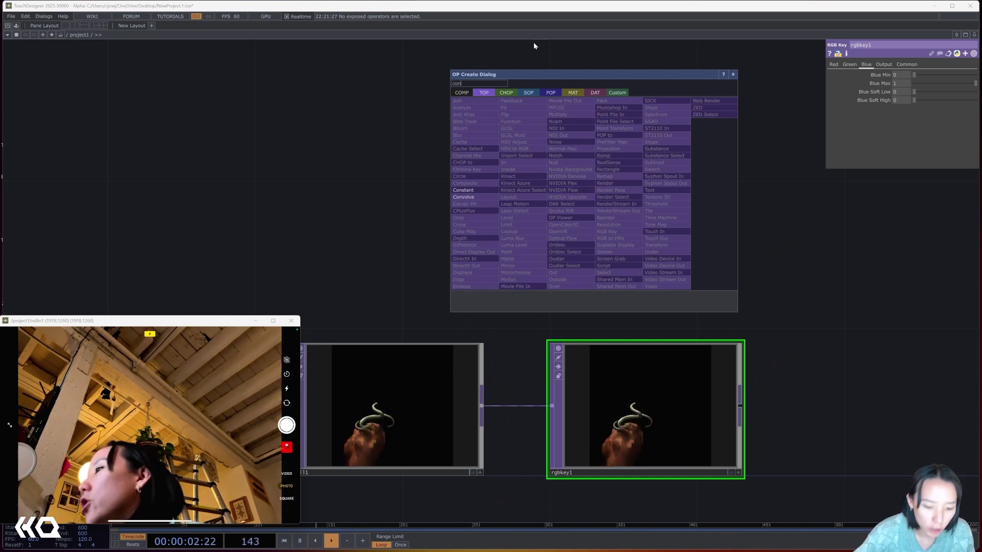
pyautogui.click(506, 93)
pyautogui.press('Return')
pyautogui.click(514, 174)
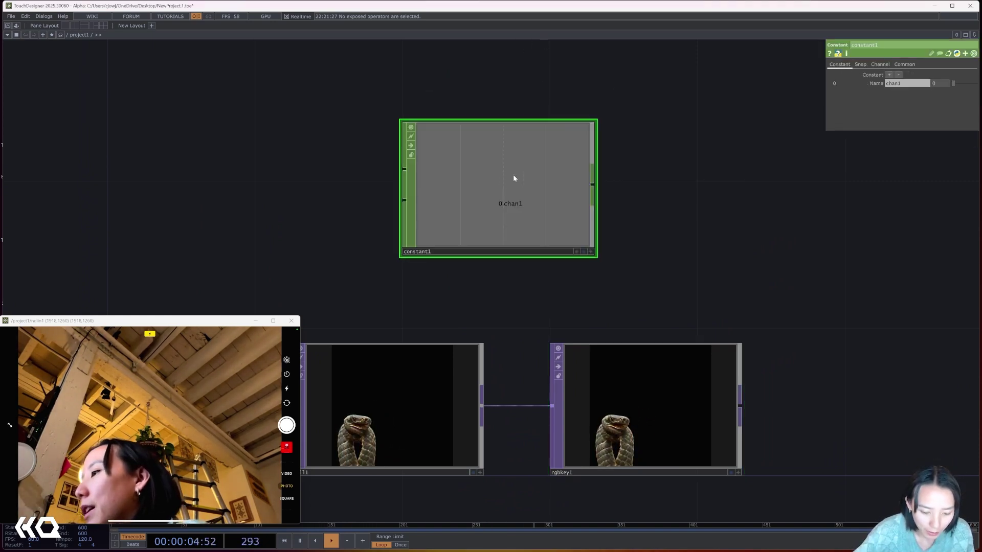
pyautogui.scroll(2, 514, 174)
pyautogui.scroll(-2, 513, 173)
pyautogui.click(609, 377)
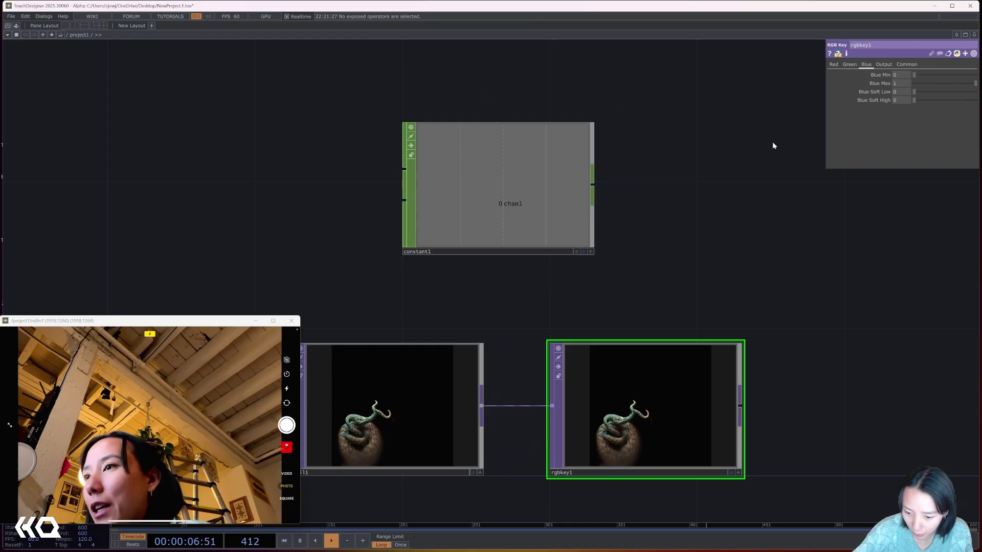
pyautogui.click(553, 197)
pyautogui.write('rgbMin')
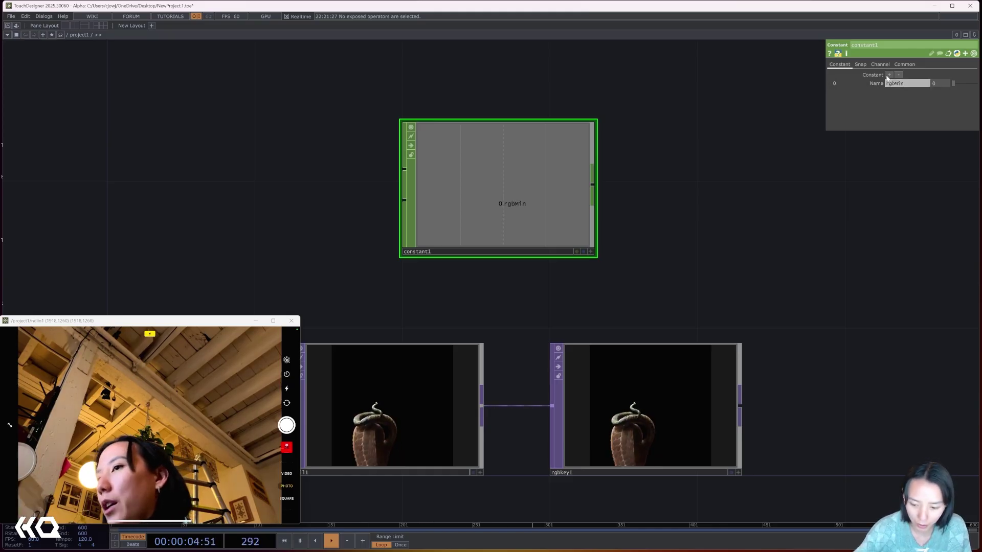
pyautogui.click(889, 75)
pyautogui.write('rgbSoft')
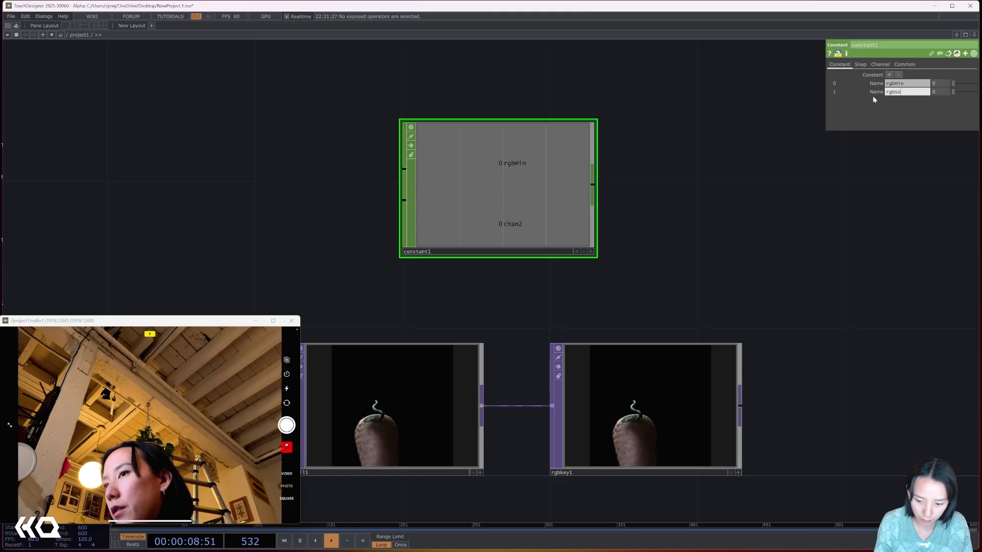
# Add a Null CHOP, null2, after constant1 and turn on its viewer-active toggle
pyautogui.rightClick(592, 185)
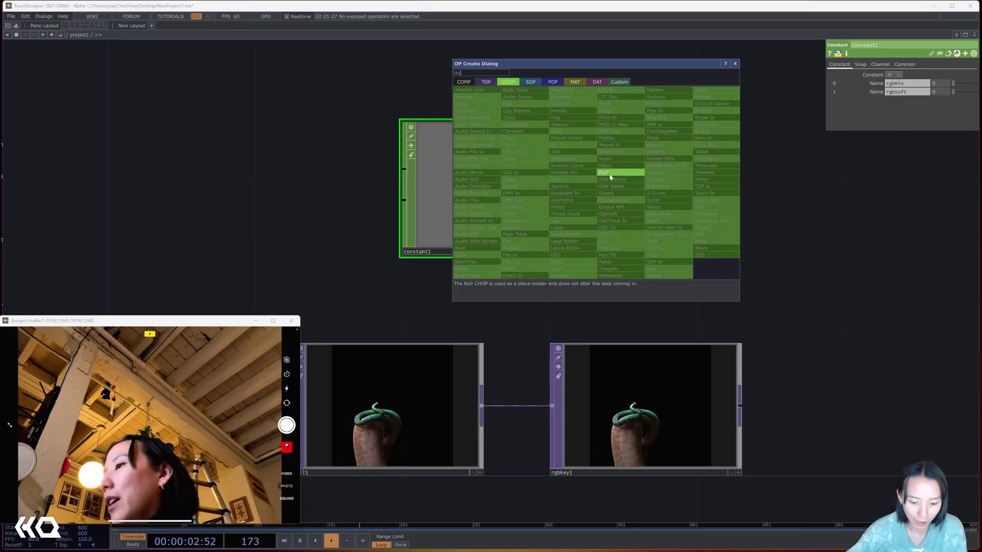
pyautogui.click(603, 172)
pyautogui.click(744, 192)
pyautogui.click(662, 346)
pyautogui.moveTo(637, 298); pyautogui.dragTo(485, 258)
pyautogui.click(691, 213)
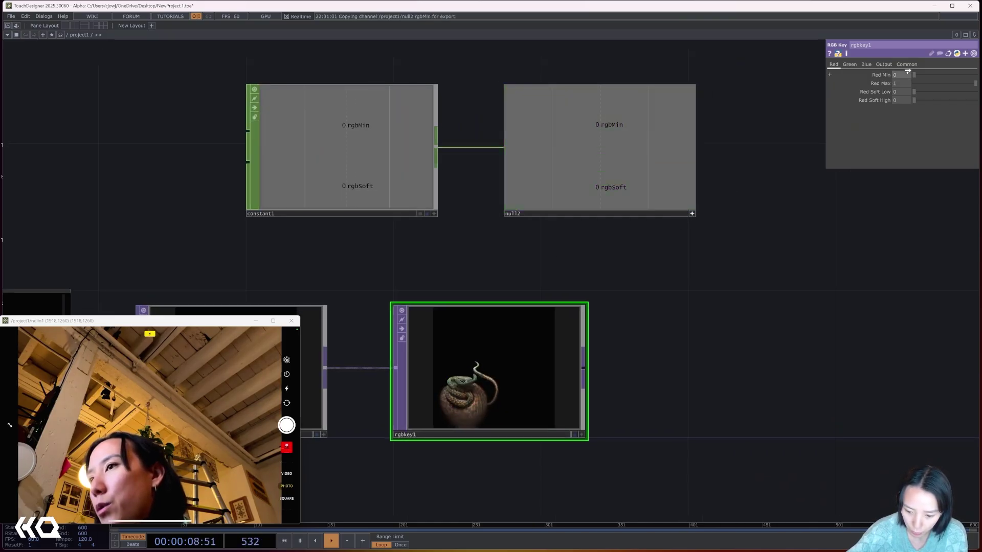
# Reference null2's rgbMin in RGB Key Red Min and rgbSoft in the Soft Low parameters
pyautogui.moveTo(900, 75); pyautogui.dragTo(894, 75)
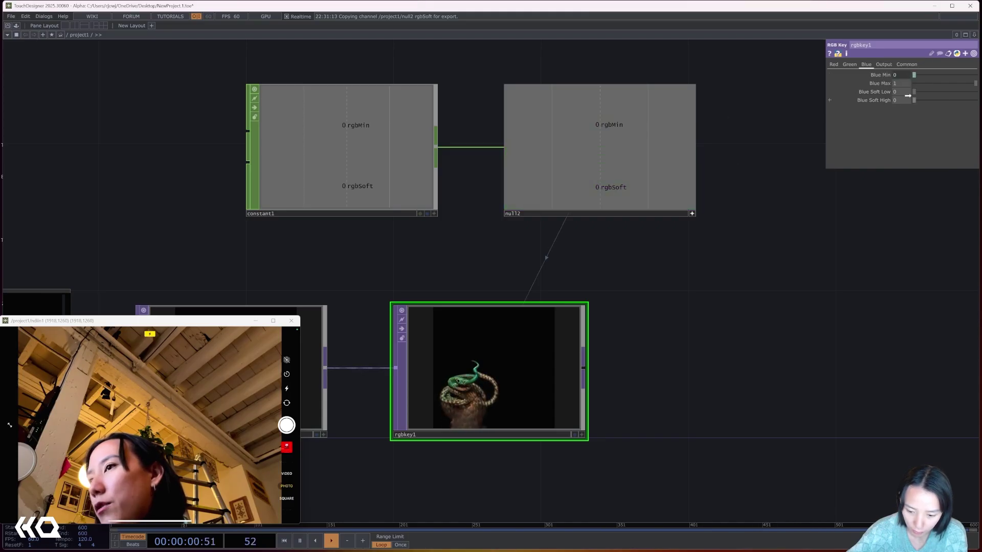
pyautogui.moveTo(898, 92); pyautogui.dragTo(900, 93)
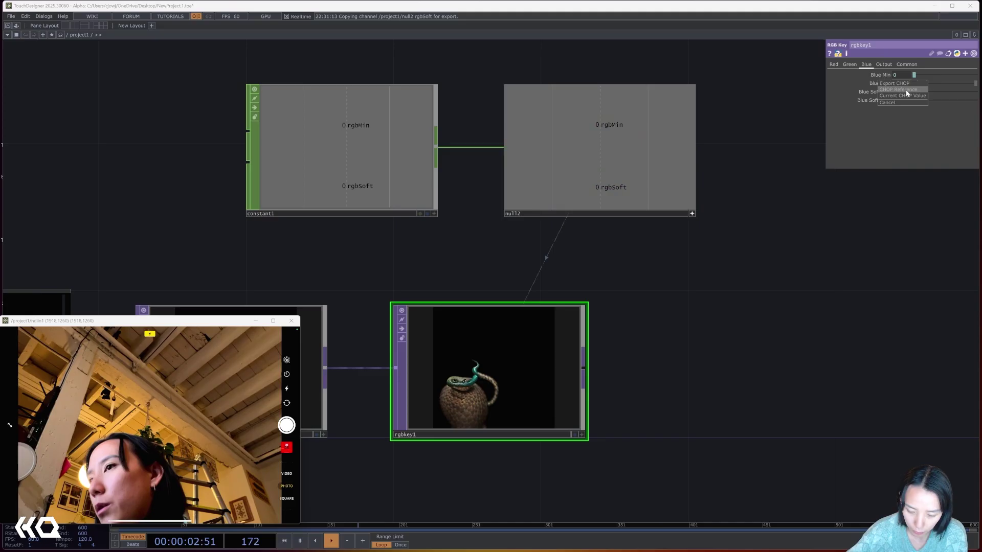
pyautogui.click(905, 91)
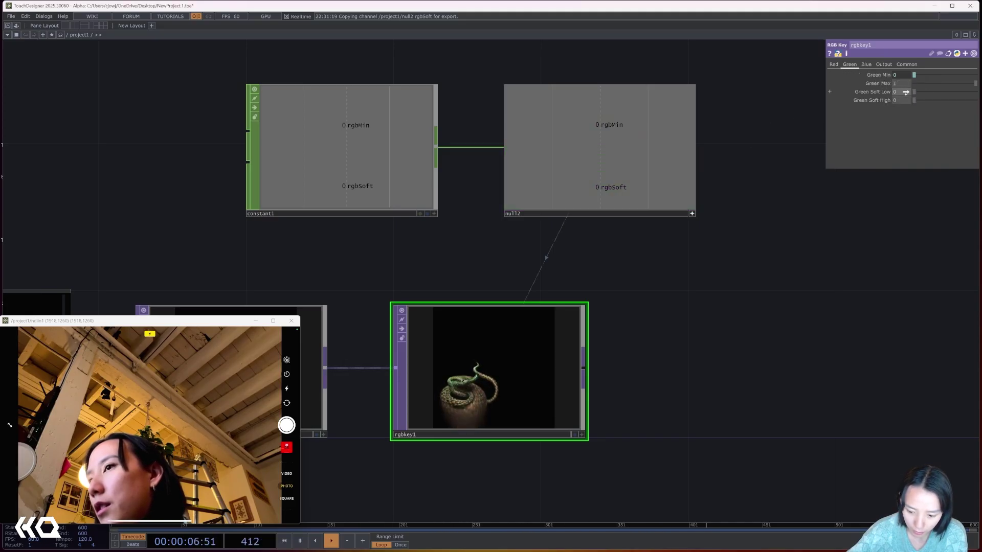
pyautogui.moveTo(905, 92); pyautogui.dragTo(899, 93)
pyautogui.click(905, 90)
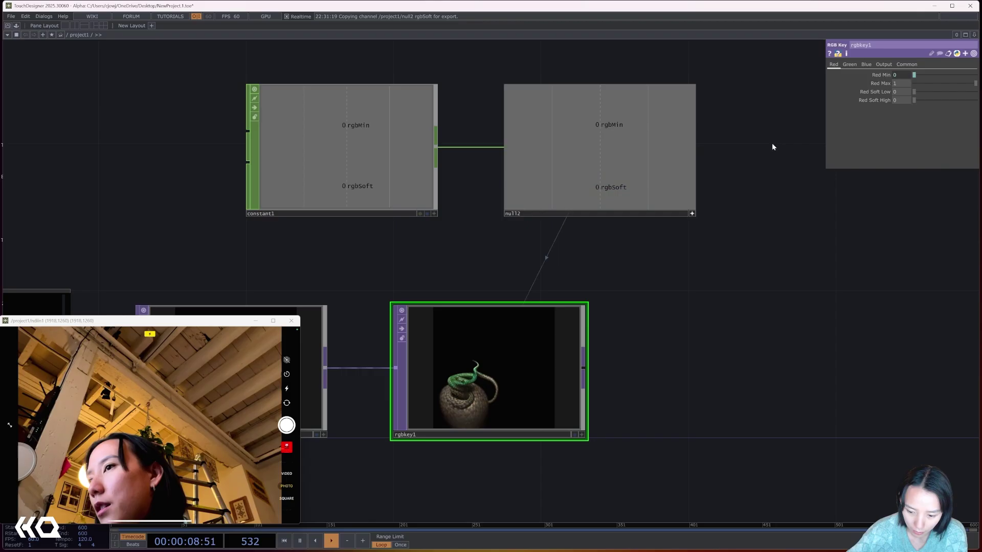
pyautogui.moveTo(898, 91); pyautogui.dragTo(900, 92)
pyautogui.click(905, 90)
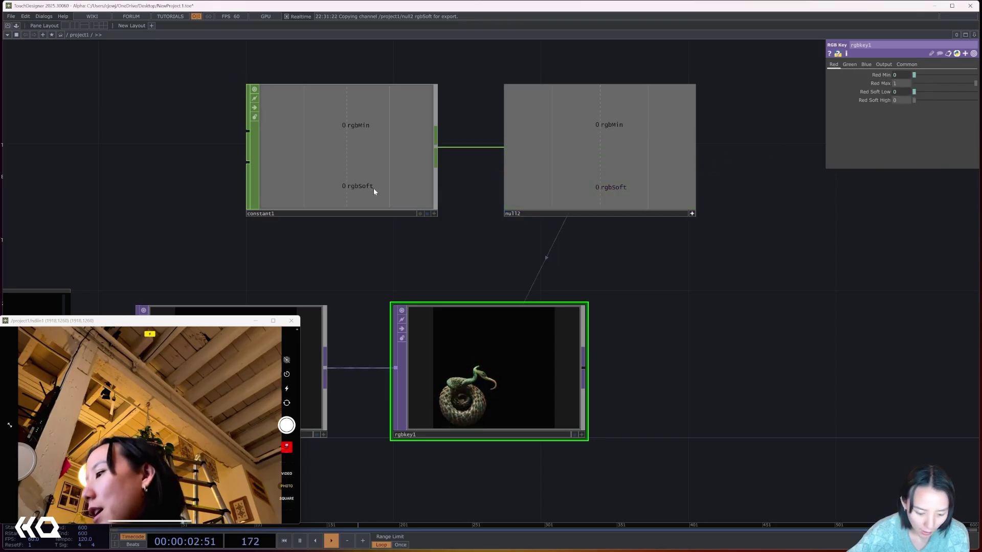
# Set constant1's rgbMin and rgbSoft values to 0.02
pyautogui.click(373, 192)
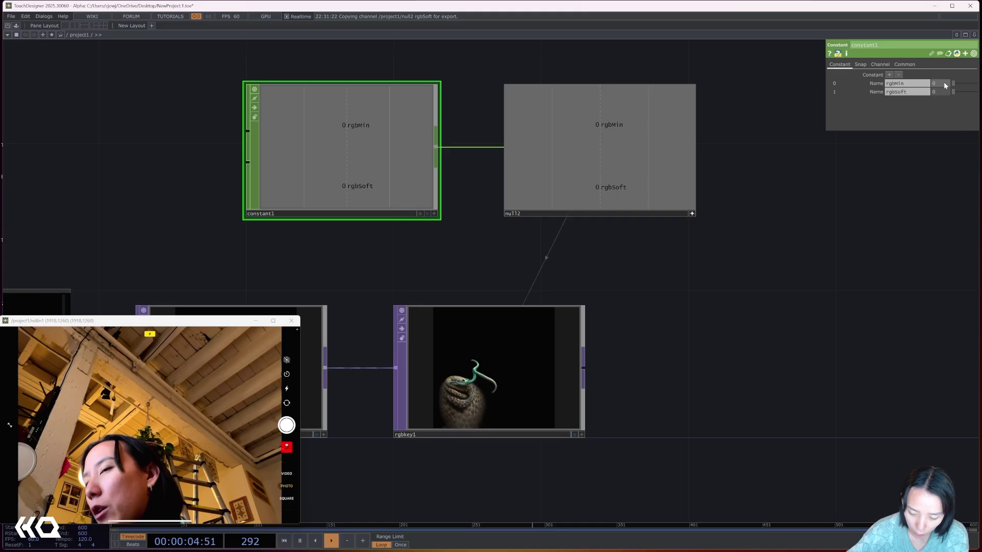
pyautogui.moveTo(945, 86)
pyautogui.mouseDown(button='middle')
pyautogui.moveTo(945, 98)
pyautogui.moveTo(944, 69)
pyautogui.mouseUp(button='middle')
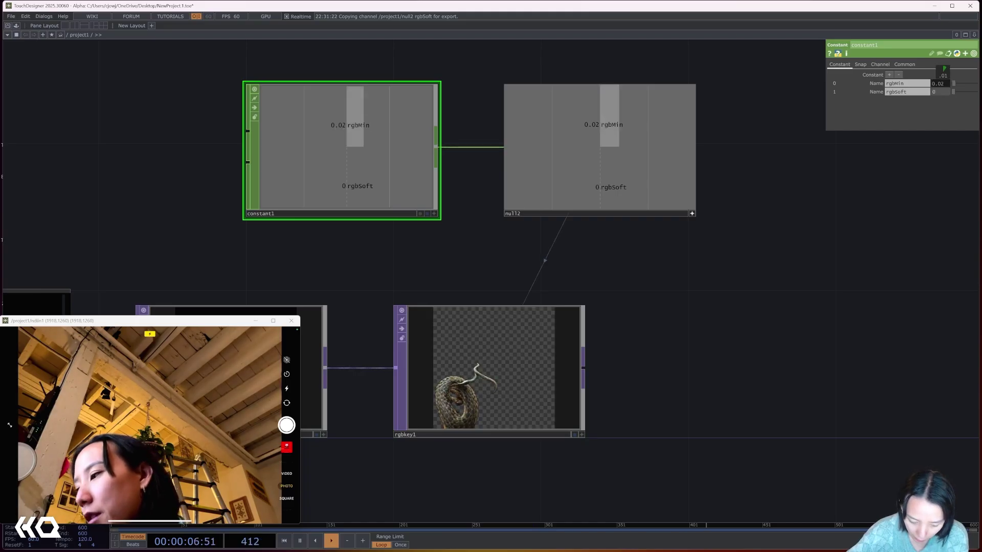
pyautogui.scroll(3, 448, 384)
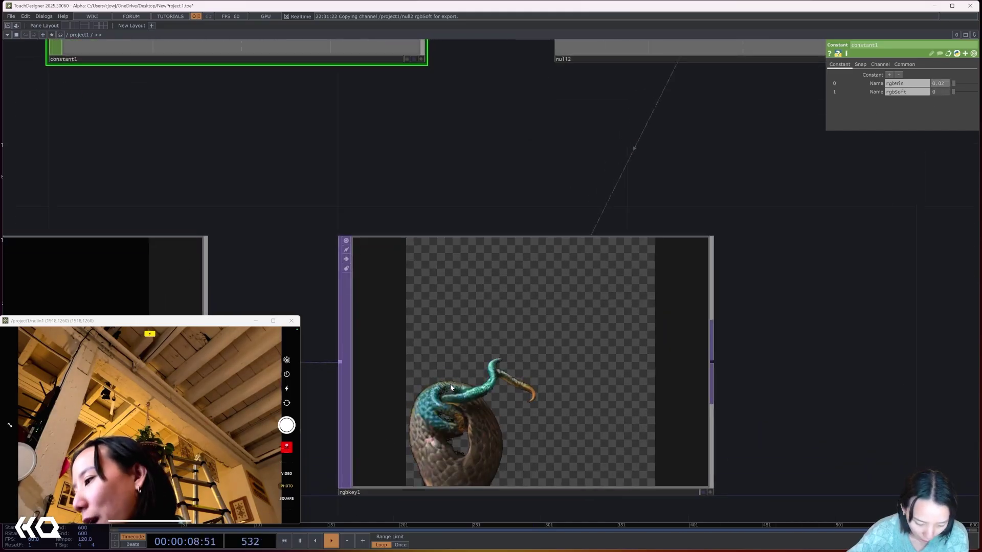
pyautogui.moveTo(938, 92)
pyautogui.mouseDown(button='middle')
pyautogui.moveTo(938, 103)
pyautogui.moveTo(940, 75)
pyautogui.mouseUp(button='middle')
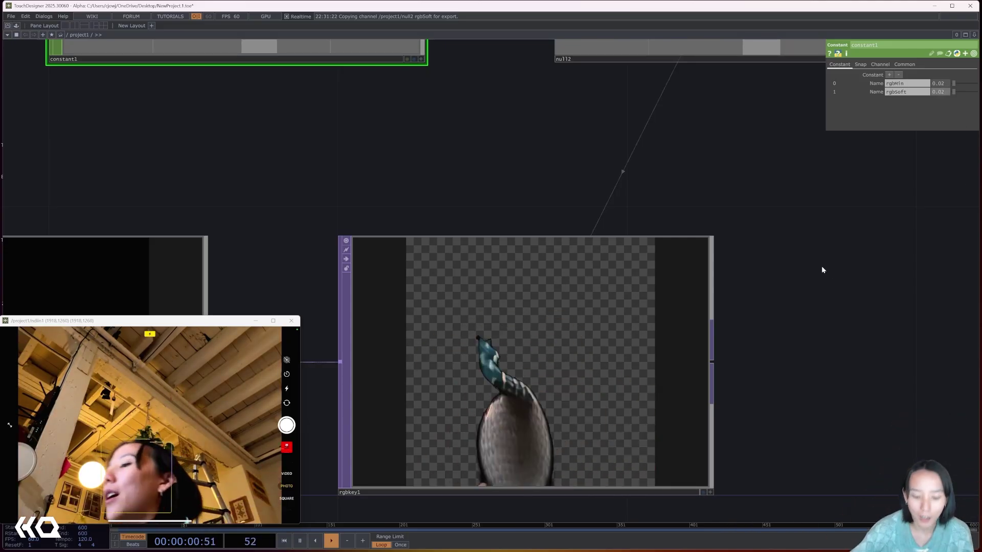
# Add a Transform TOP wired after rgbkey1
pyautogui.press('h')
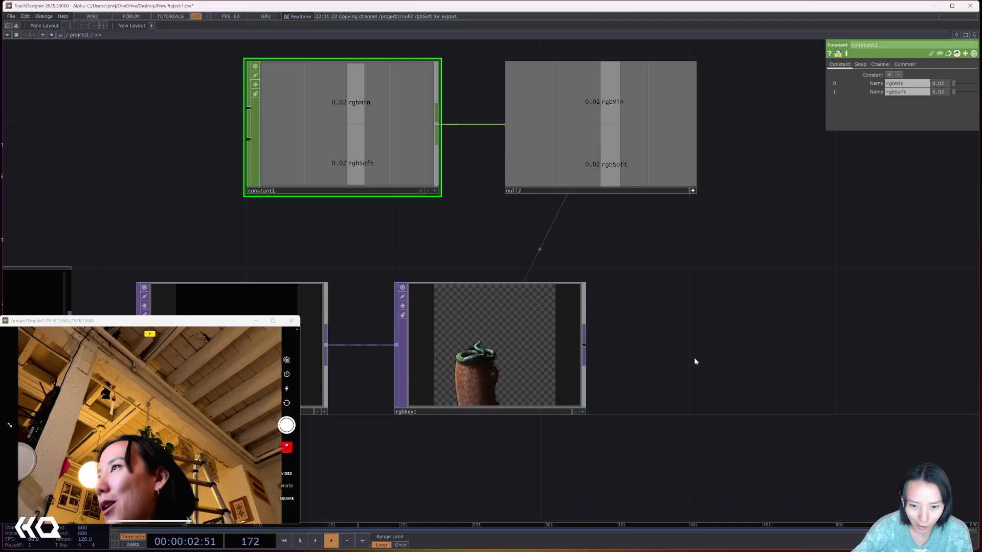
pyautogui.rightClick(584, 346)
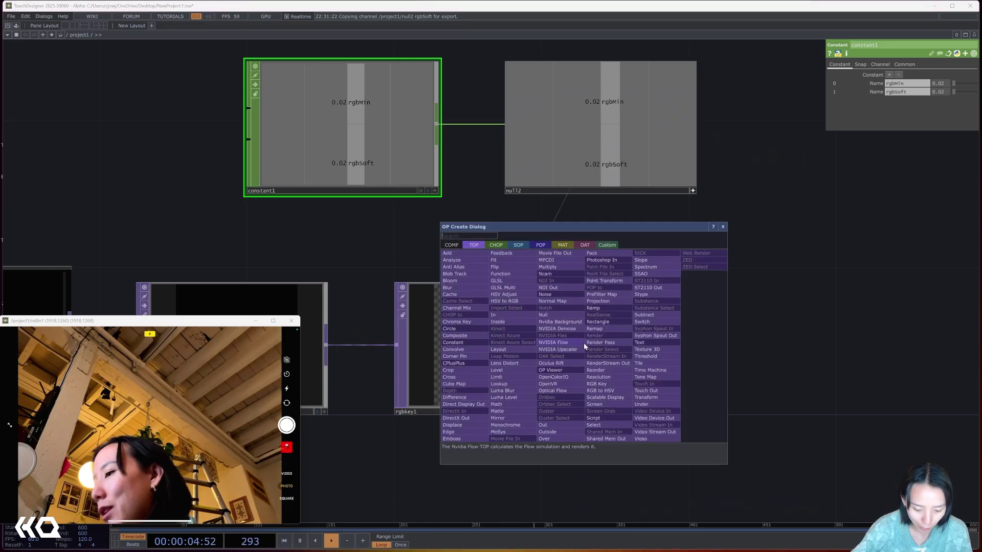
pyautogui.write('tra')
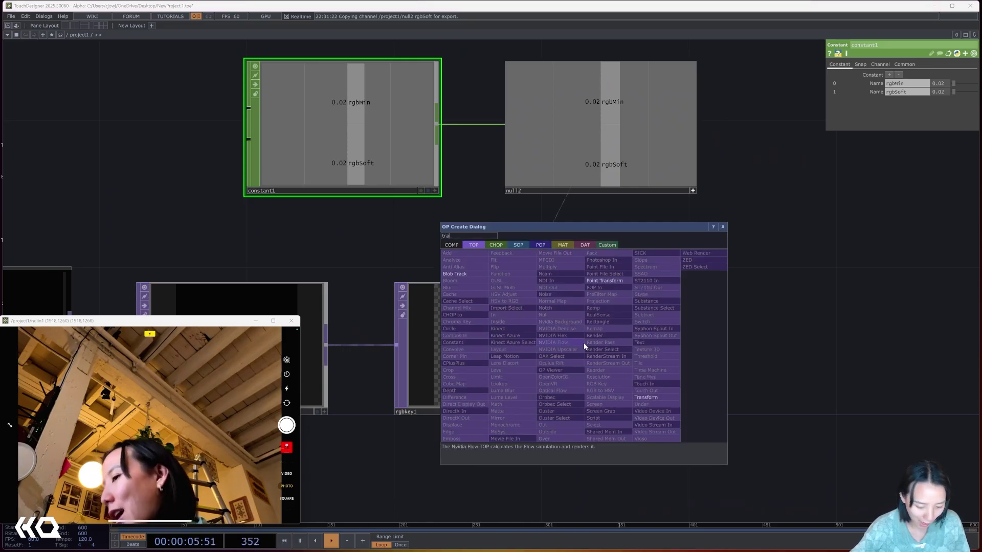
pyautogui.click(639, 397)
pyautogui.click(774, 345)
# Set transform1's Extend to Mirror and its Scale to 0.1
pyautogui.moveTo(757, 245); pyautogui.dragTo(670, 205)
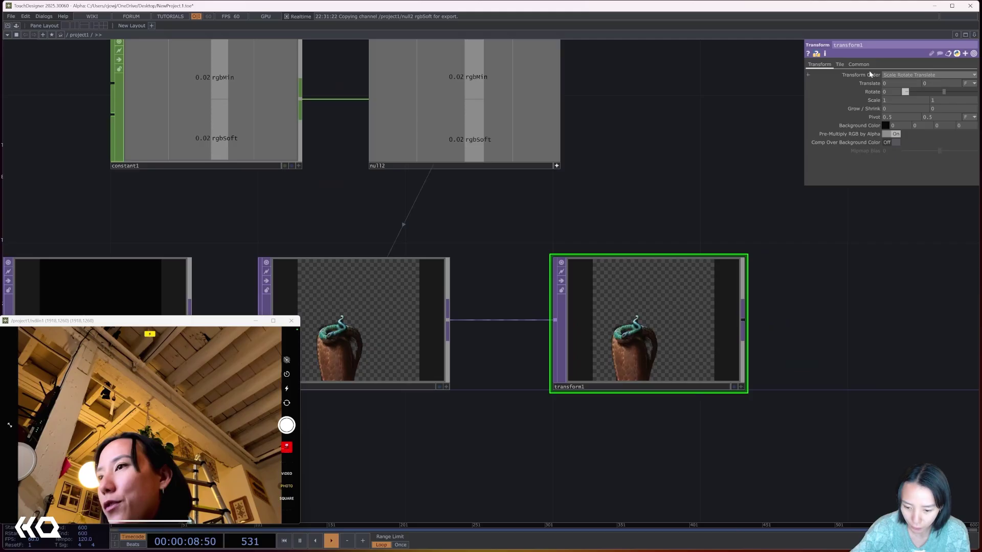
pyautogui.click(840, 65)
pyautogui.click(904, 75)
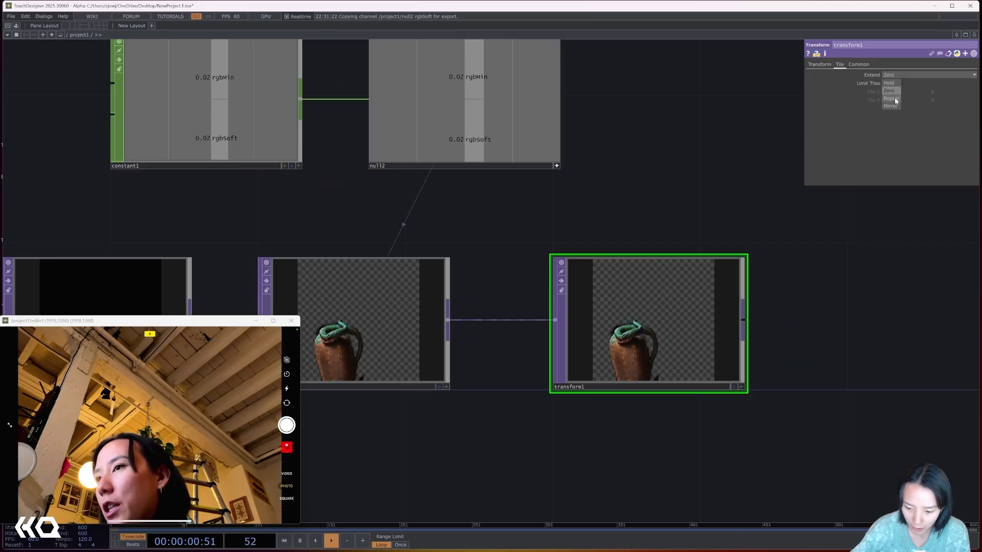
pyautogui.click(890, 106)
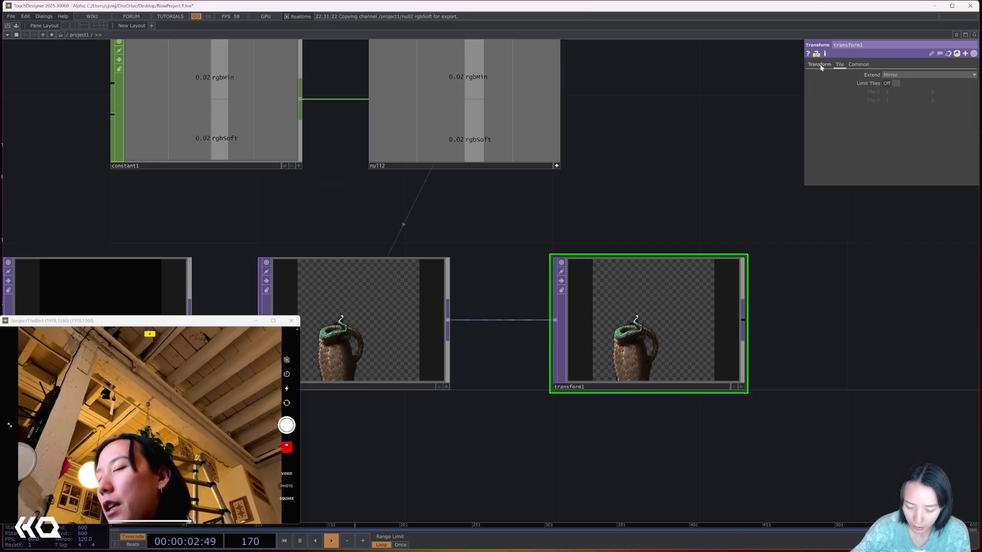
pyautogui.click(819, 64)
pyautogui.moveTo(876, 102)
pyautogui.mouseDown(button='middle')
pyautogui.moveTo(843, 100)
pyautogui.moveTo(870, 89)
pyautogui.mouseUp(button='middle')
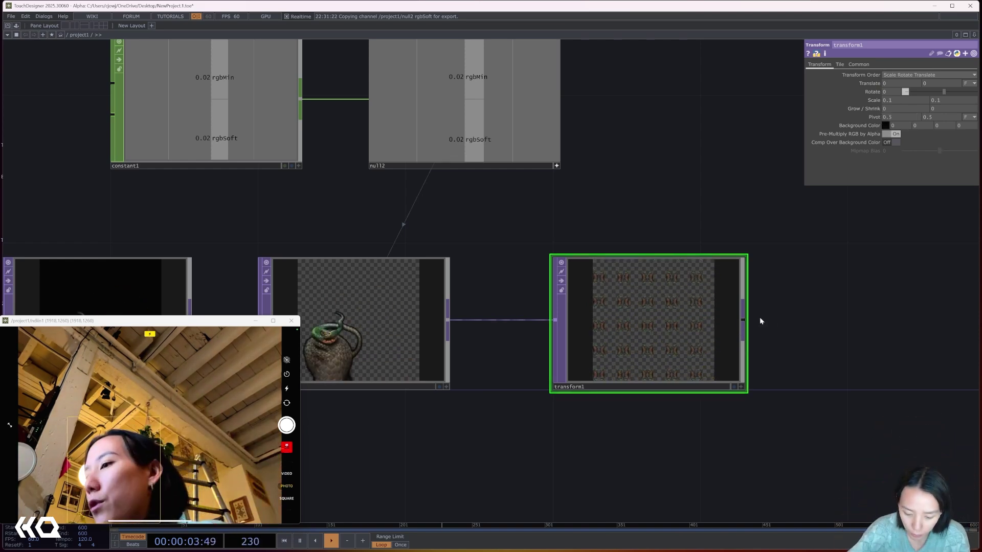
# Give transform1 a background colour with alpha 1 and turn Comp Over Background Color on
pyautogui.scroll(4, 665, 330)
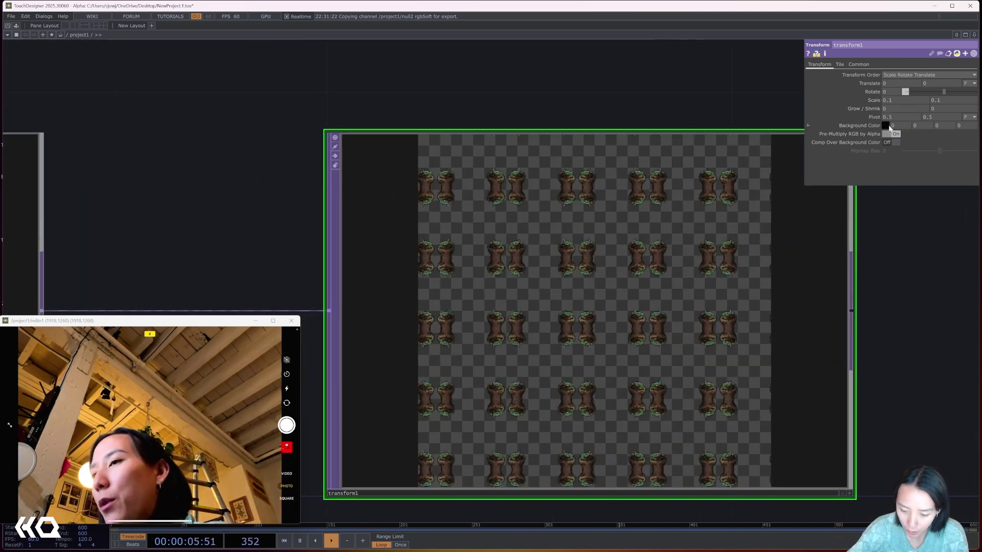
pyautogui.click(886, 126)
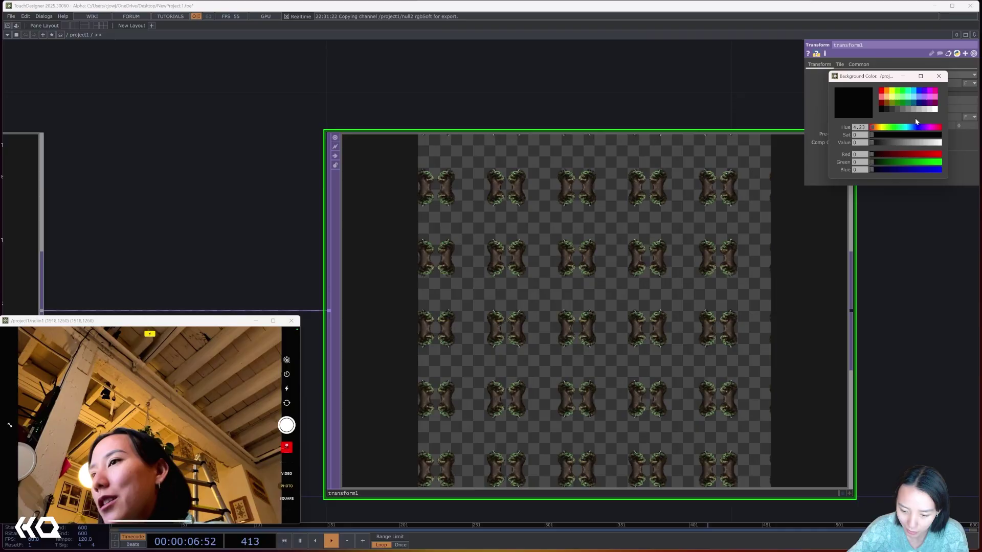
pyautogui.click(922, 92)
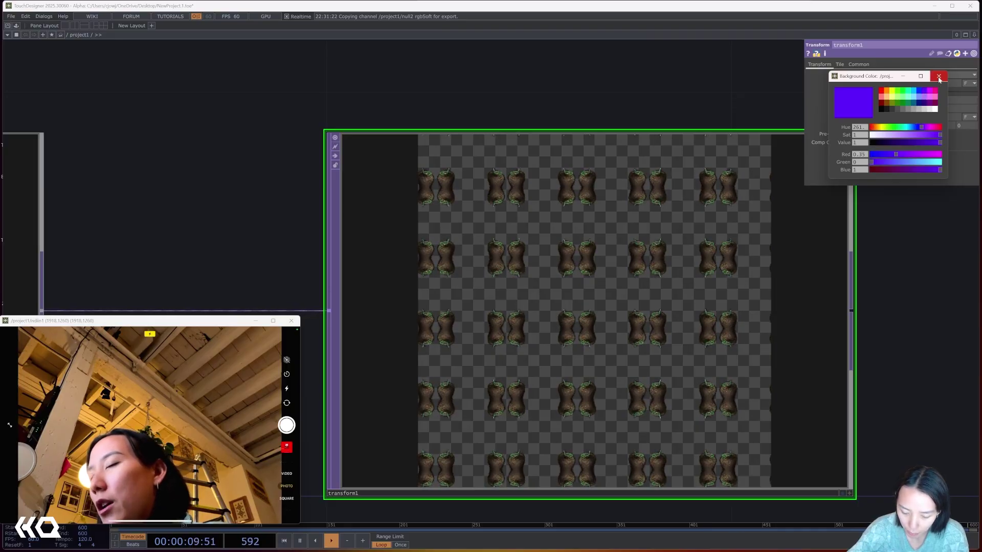
pyautogui.click(939, 77)
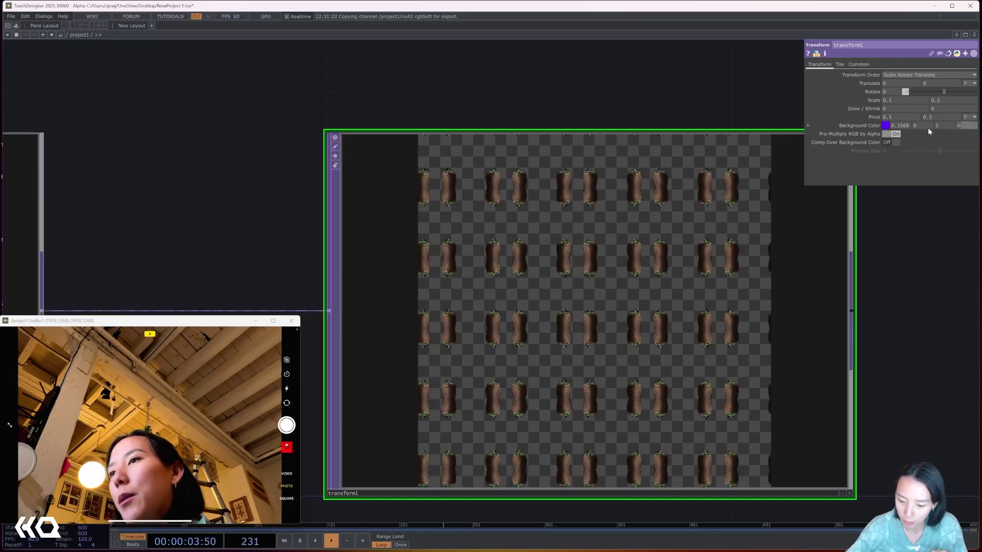
pyautogui.click(967, 129)
pyautogui.write('1')
pyautogui.press('Return')
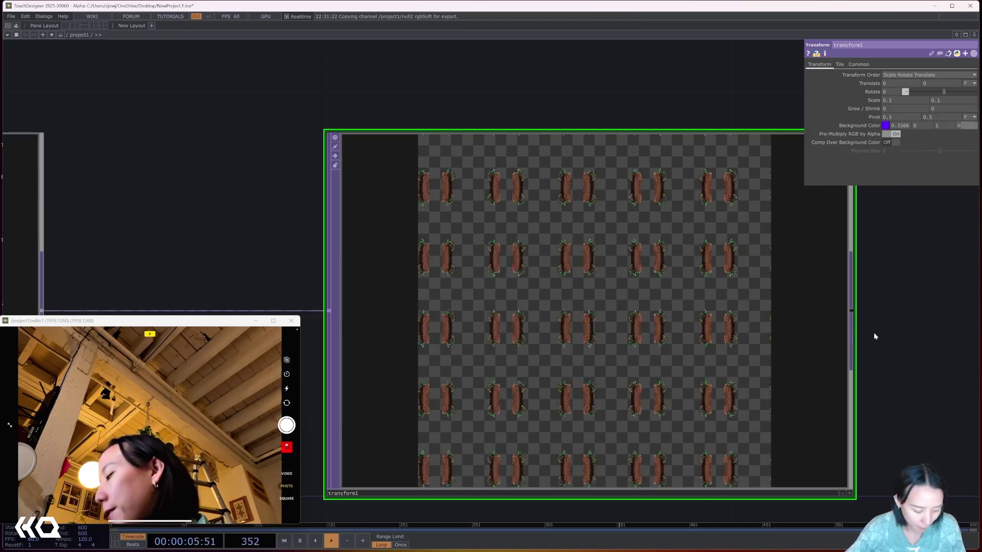
pyautogui.click(886, 142)
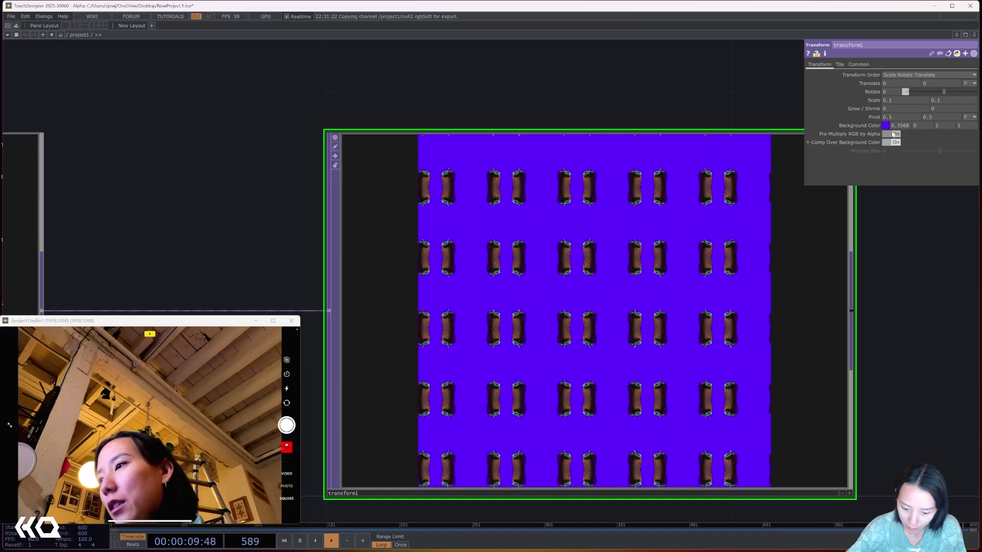
# Change the background colour to dark blue (0, 0.0921, 0.5)
pyautogui.click(886, 125)
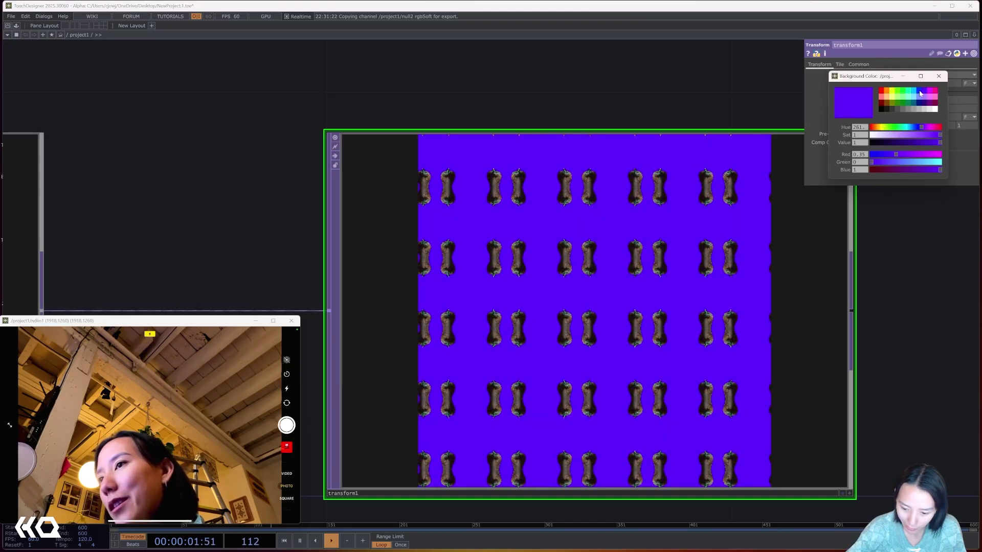
pyautogui.click(919, 106)
pyautogui.click(918, 105)
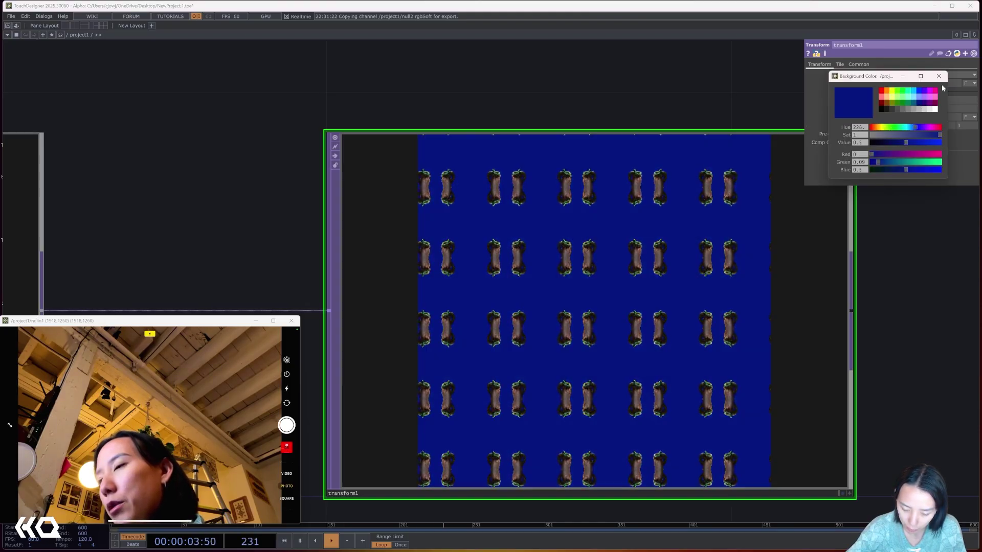
pyautogui.click(938, 75)
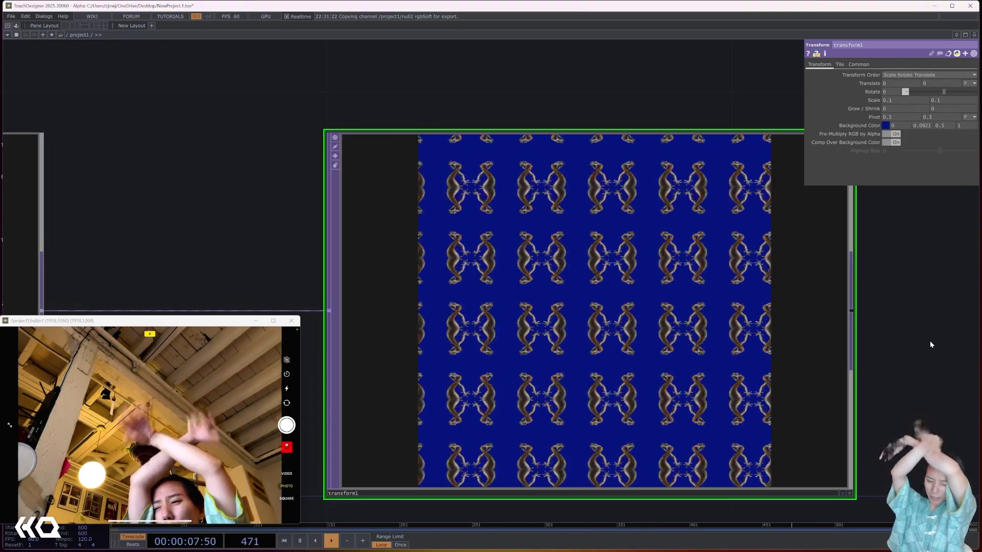
# Raise transform1's scale to 0.12
pyautogui.scroll(-5, 931, 338)
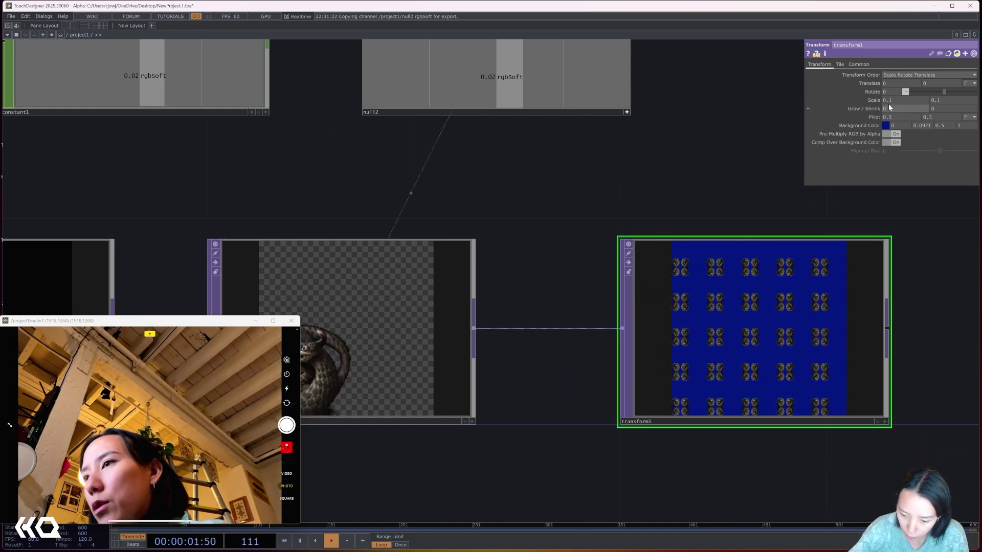
pyautogui.moveTo(875, 100); pyautogui.dragTo(884, 93, button='middle')
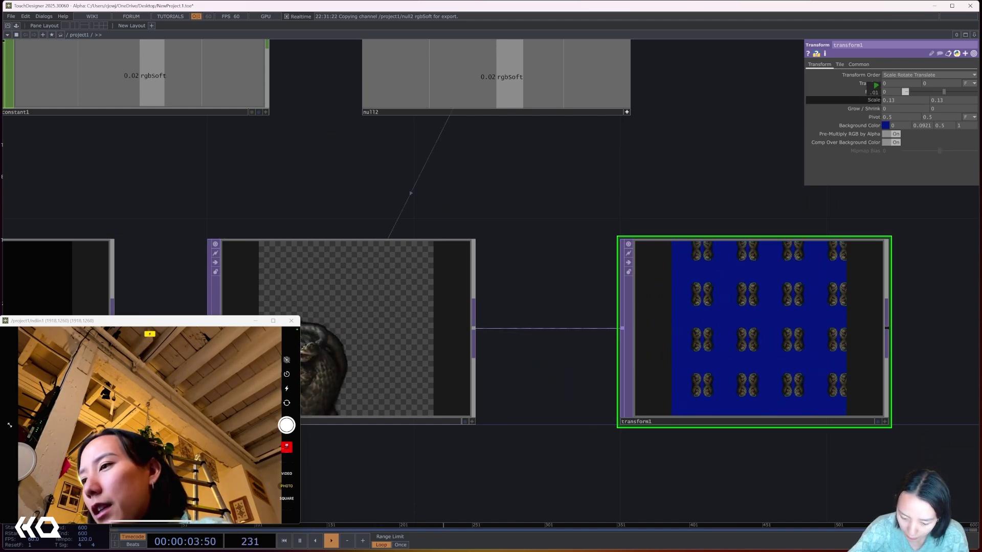
pyautogui.moveTo(897, 349); pyautogui.dragTo(656, 358)
# Add a Null TOP after transform1 and rename it OUT
pyautogui.press('Tab')
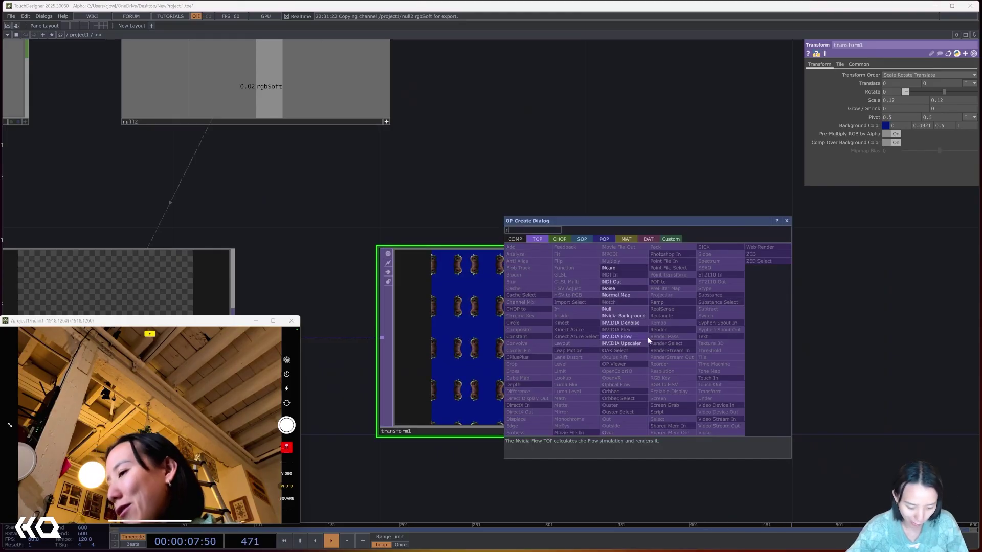
pyautogui.click(624, 309)
pyautogui.click(824, 343)
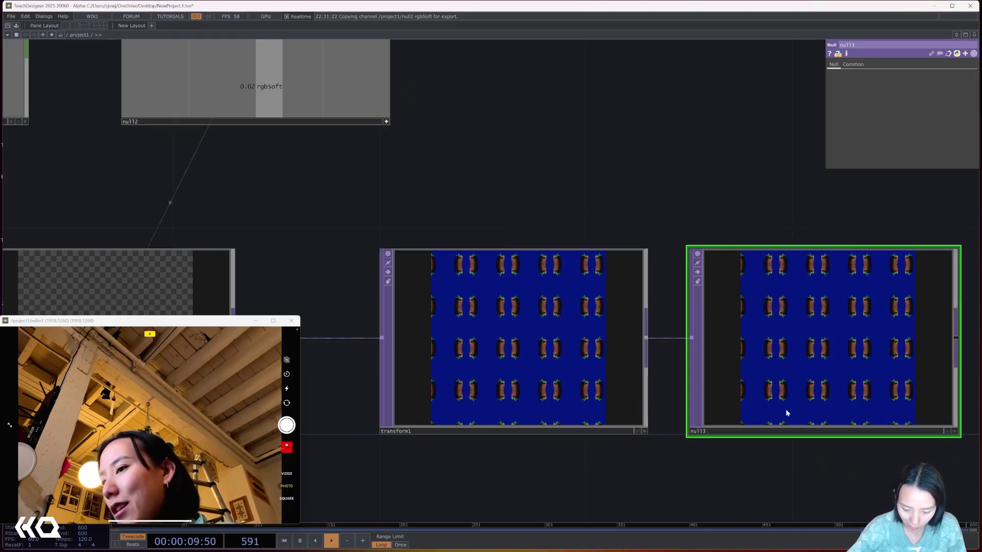
pyautogui.click(750, 432)
pyautogui.write('OUT')
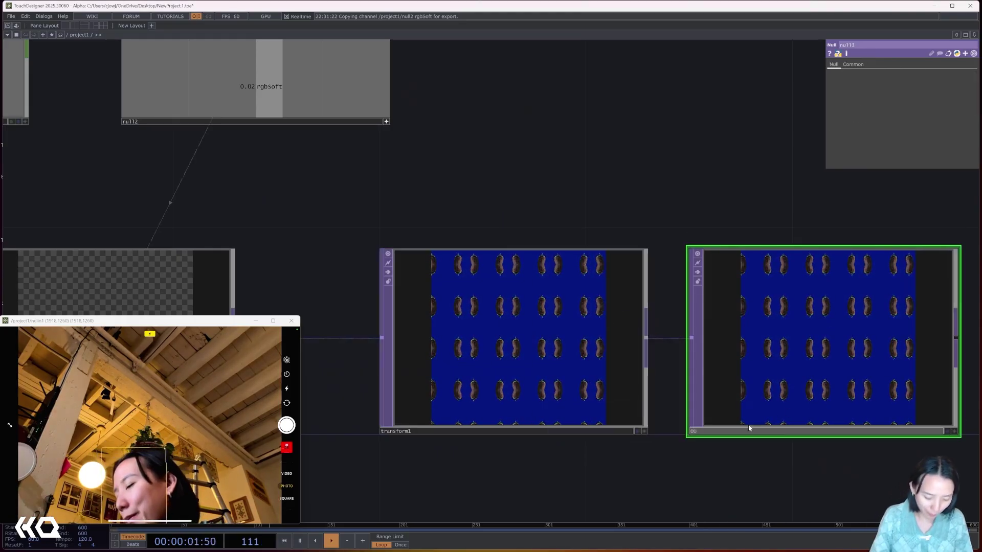
pyautogui.press('Return')
# Set switch1's Index to 1 so it passes the thresholded drawing instead of the matte
pyautogui.scroll(-10, 863, 369)
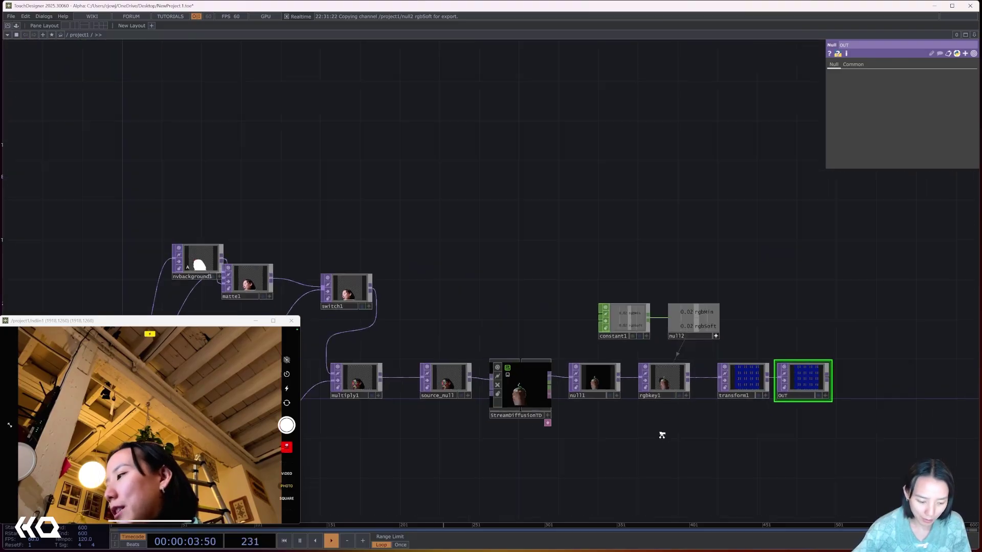
pyautogui.scroll(5, 427, 360)
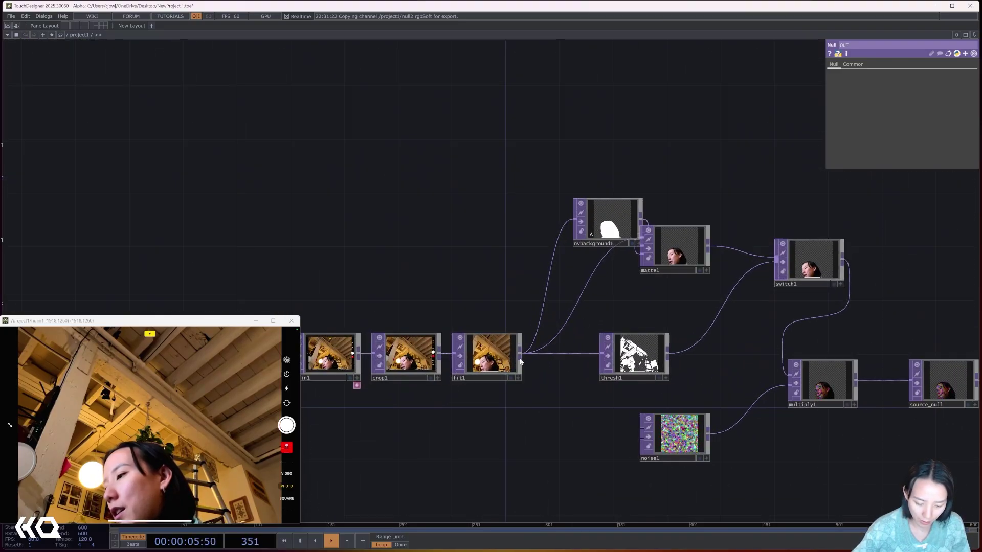
pyautogui.moveTo(390, 249); pyautogui.dragTo(278, 215)
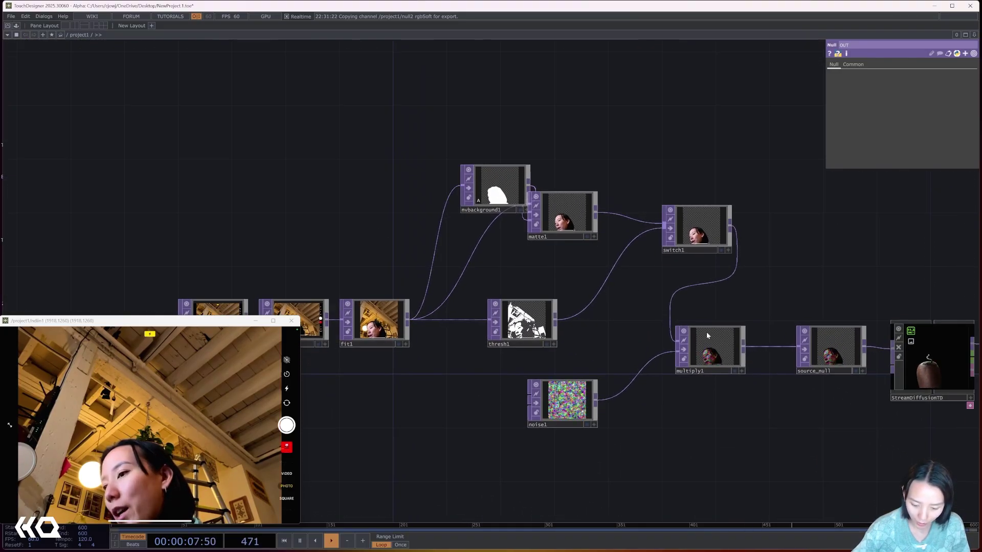
pyautogui.click(694, 211)
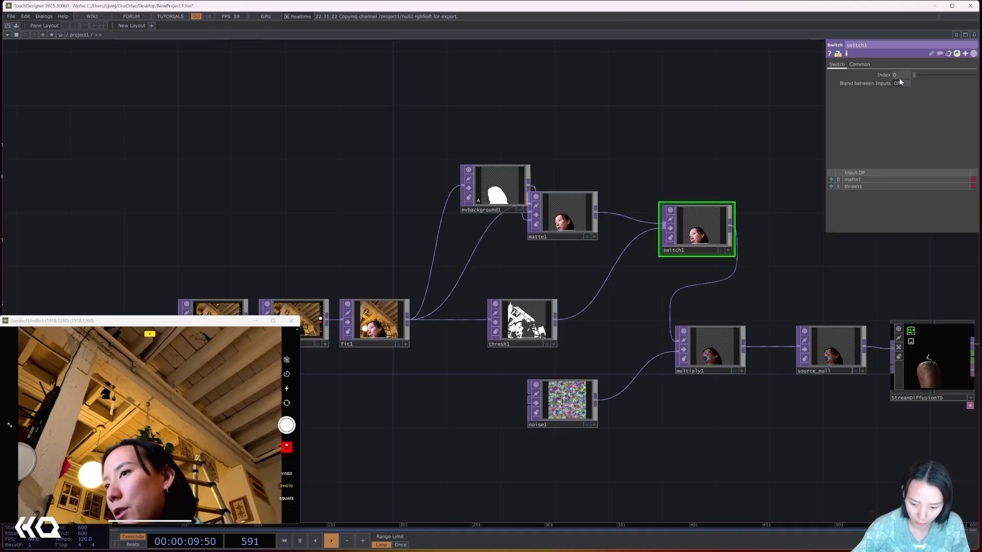
pyautogui.write('1')
pyautogui.press('Return')
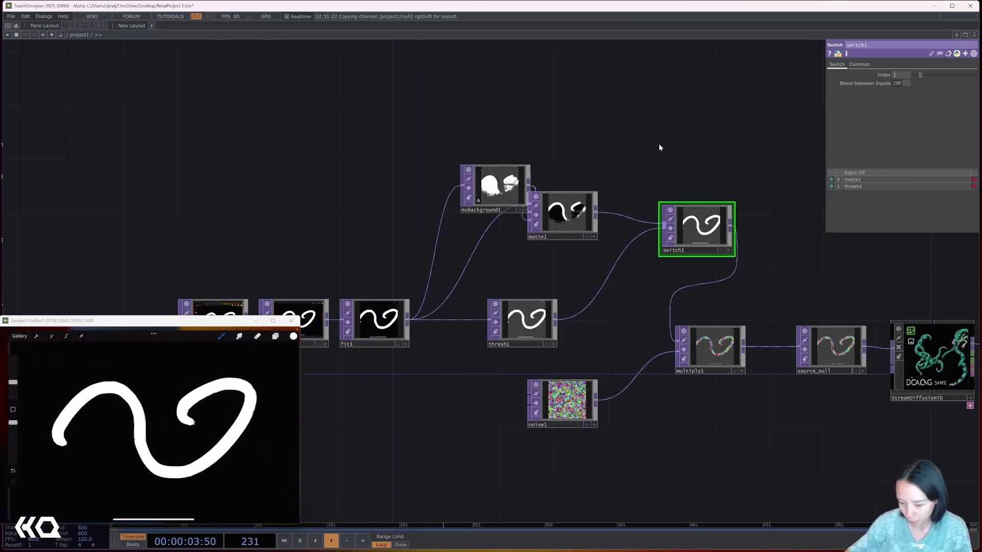
# Turn on the OUT null's display flag to show the pattern as the network background
pyautogui.scroll(-3, 736, 363)
pyautogui.hscroll(4, 824, 407)
pyautogui.scroll(2, 832, 368)
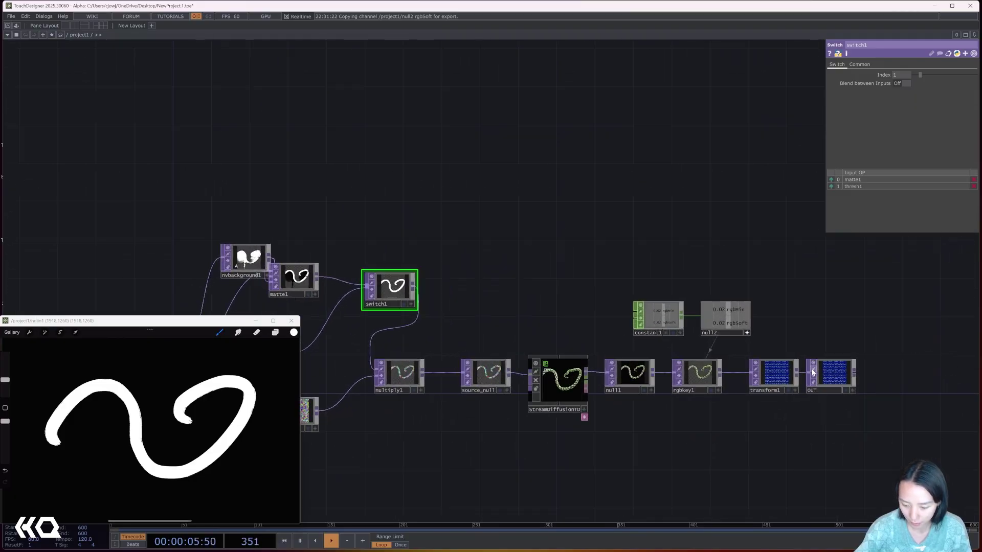
pyautogui.click(845, 389)
pyautogui.scroll(-2, 712, 292)
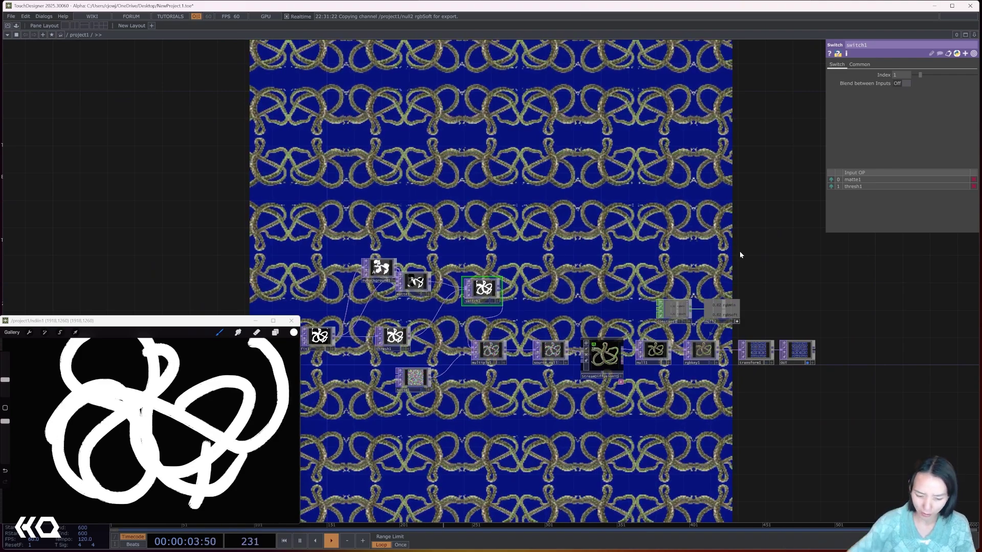
# Drag the feedback component from Palette's Derivative > ImageFilters into the network beside null2
pyautogui.click(16, 26)
pyautogui.scroll(3, 46, 68)
pyautogui.click(46, 58)
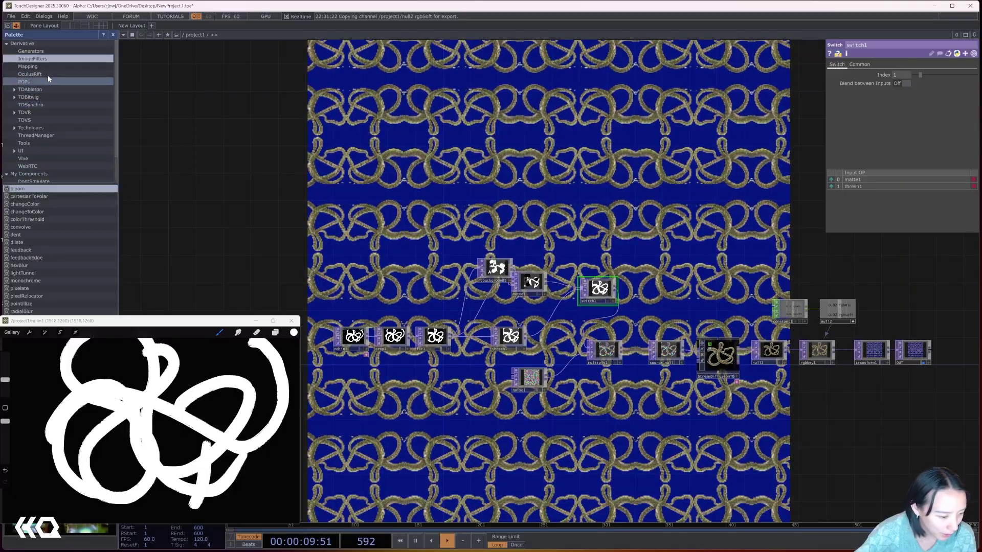
pyautogui.click(30, 252)
pyautogui.moveTo(30, 253); pyautogui.dragTo(611, 299)
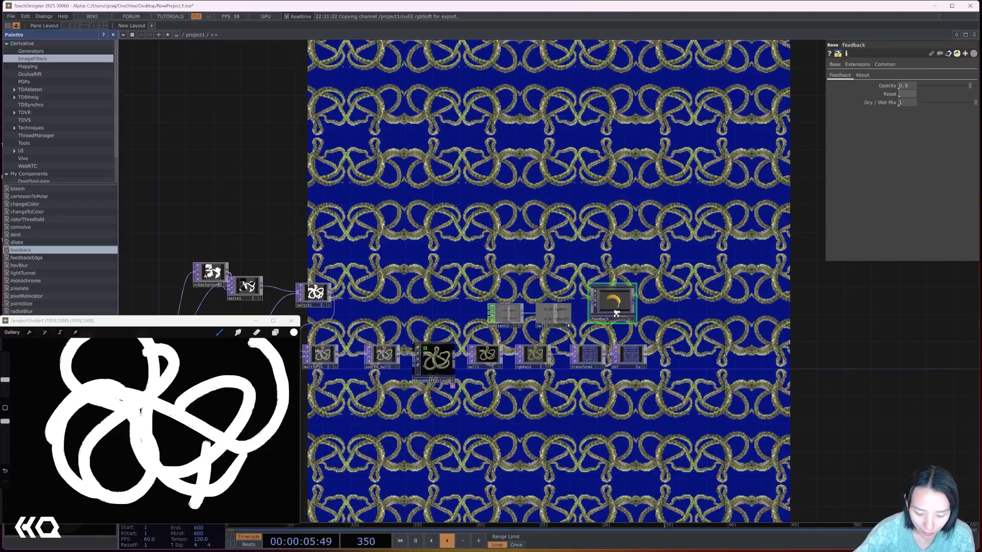
# Pan and zoom the network to bring the keying and output nodes back into view
pyautogui.scroll(4, 611, 307)
pyautogui.moveTo(439, 431); pyautogui.dragTo(603, 205)
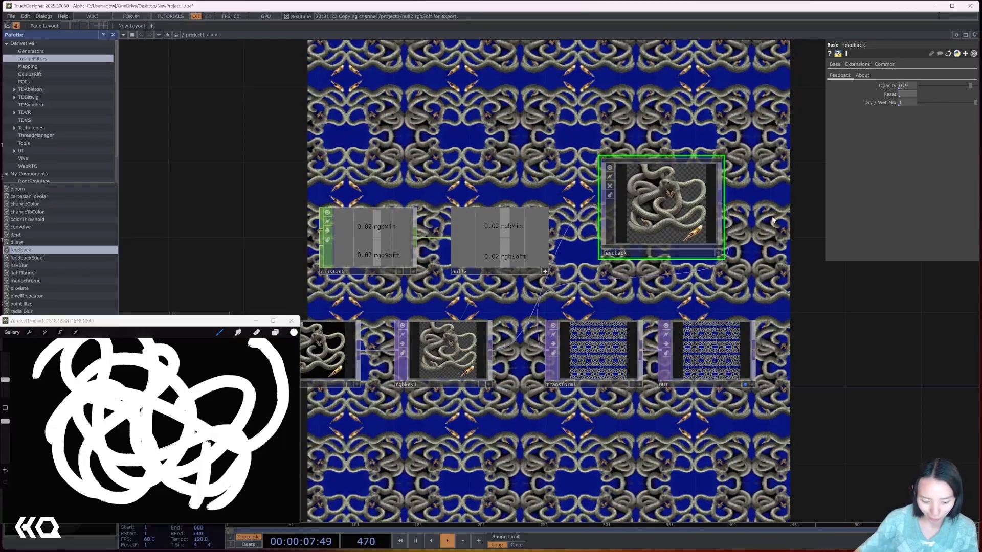
pyautogui.moveTo(362, 373); pyautogui.dragTo(500, 342)
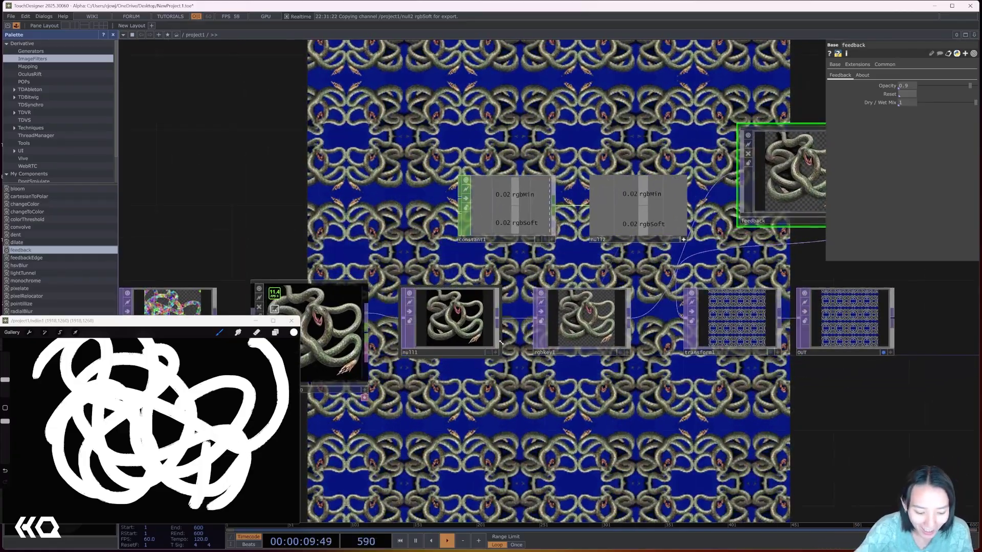
pyautogui.scroll(4, 599, 310)
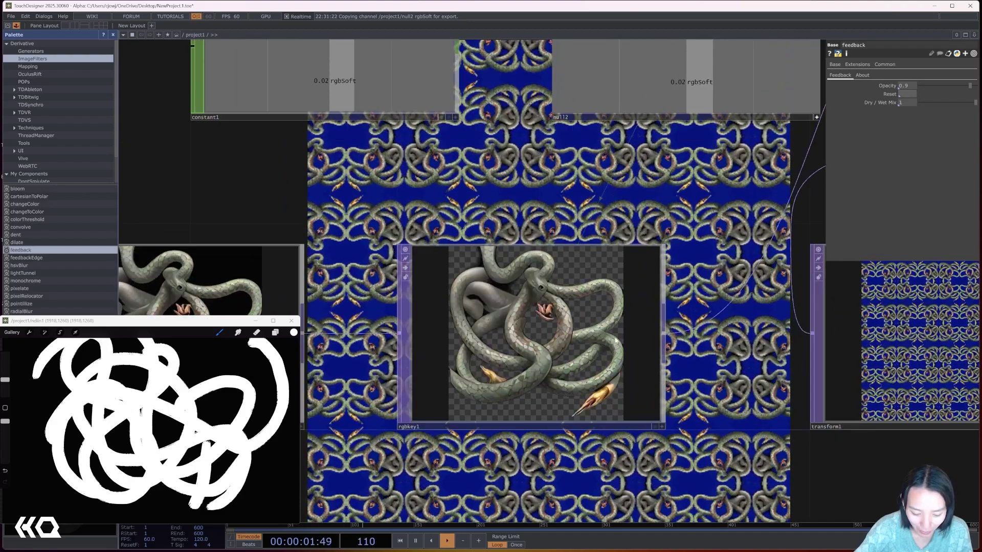
pyautogui.scroll(-2, 624, 376)
pyautogui.scroll(4, 588, 353)
pyautogui.scroll(-2, 541, 293)
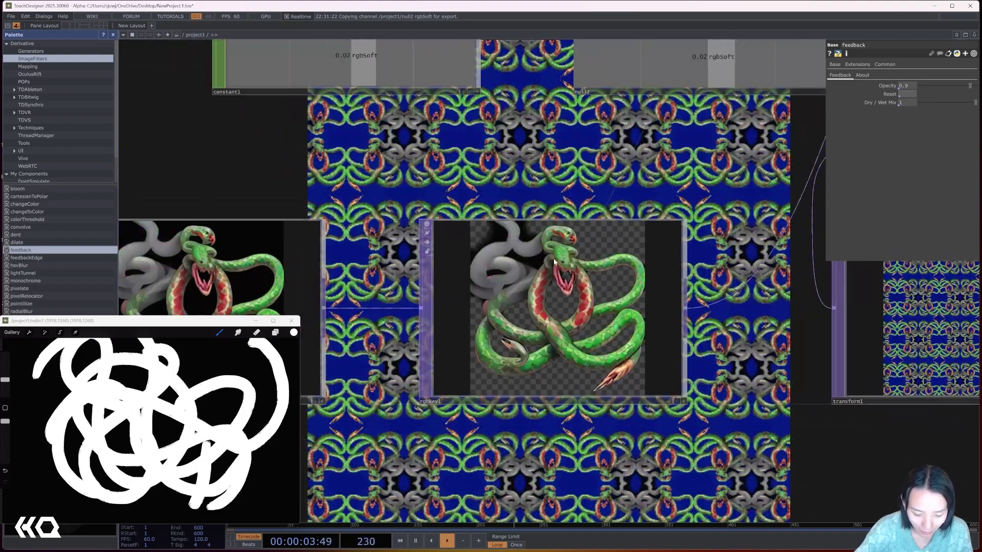
pyautogui.scroll(-5, 541, 293)
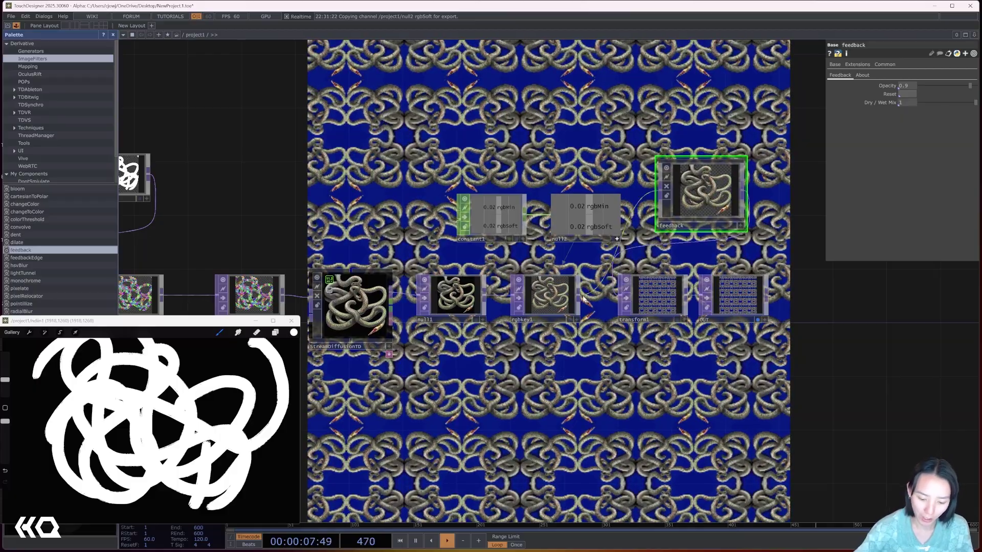
# Set transform1's Scale to 0.14 and raise constant1's rgbMin to 0.05 with the value ladder
pyautogui.click(649, 300)
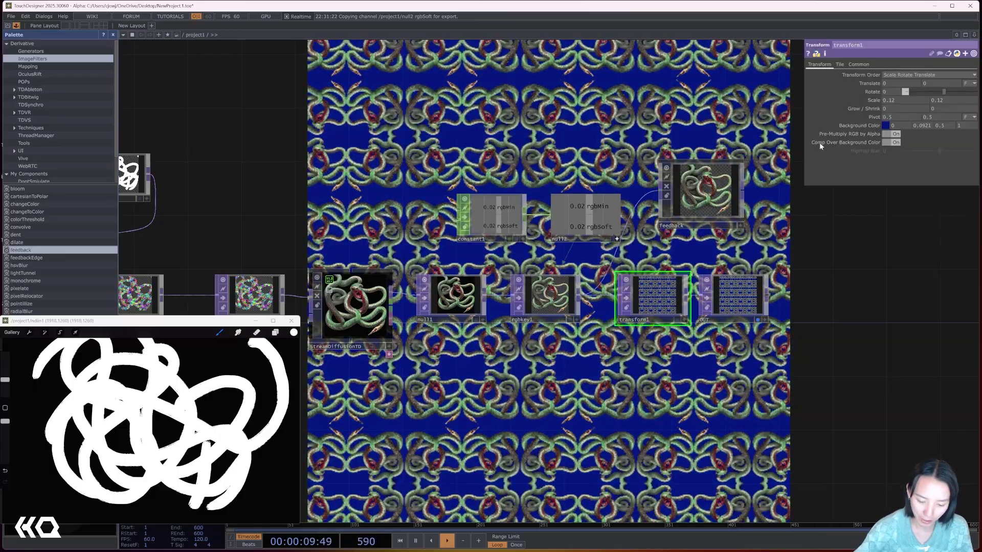
pyautogui.moveTo(874, 100)
pyautogui.mouseDown(button='middle')
pyautogui.moveTo(875, 86)
pyautogui.moveTo(875, 102)
pyautogui.mouseUp(button='middle')
pyautogui.click(486, 217)
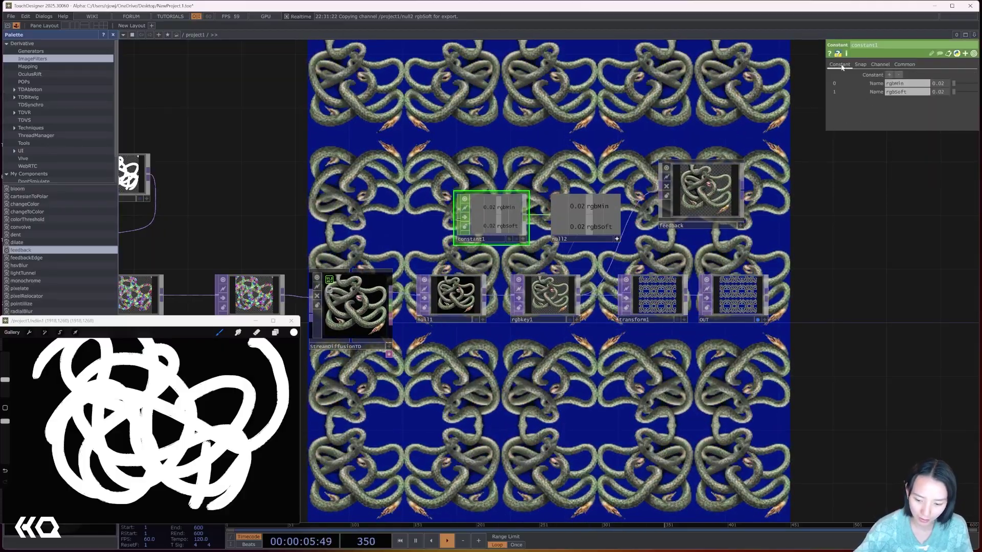
pyautogui.moveTo(940, 86)
pyautogui.mouseDown(button='middle')
pyautogui.moveTo(940, 94)
pyautogui.moveTo(940, 69)
pyautogui.mouseUp(button='middle')
pyautogui.scroll(-5, 700, 108)
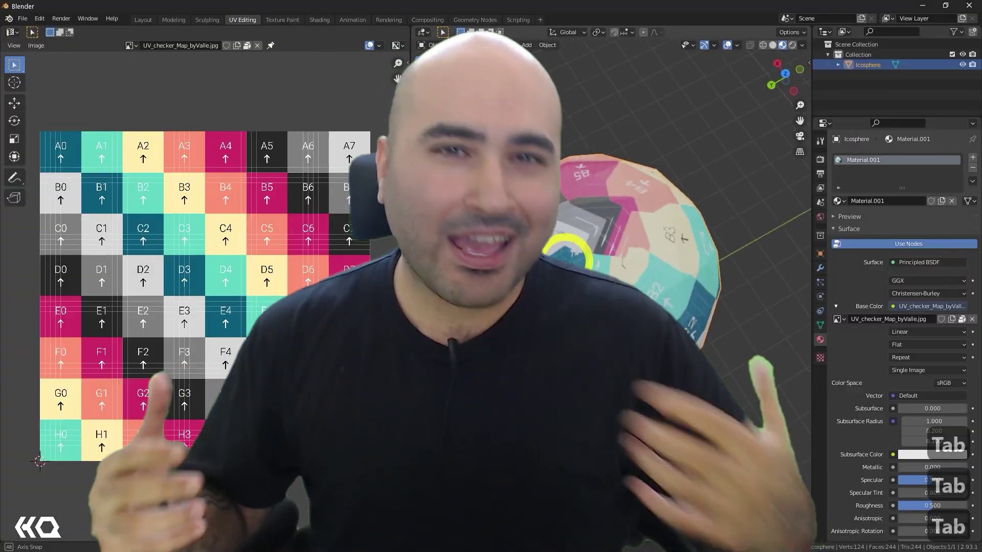
# Scroll The HQ PRO group's Discussion feed down to a post's comments
pyautogui.moveTo(566, 250); pyautogui.dragTo(655, 205, button='middle')
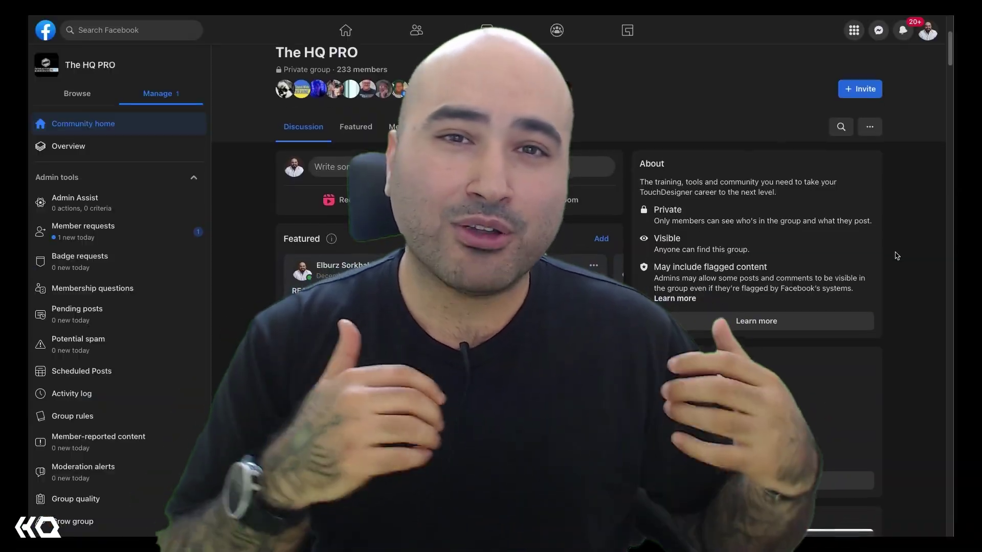
pyautogui.scroll(-5, 896, 255)
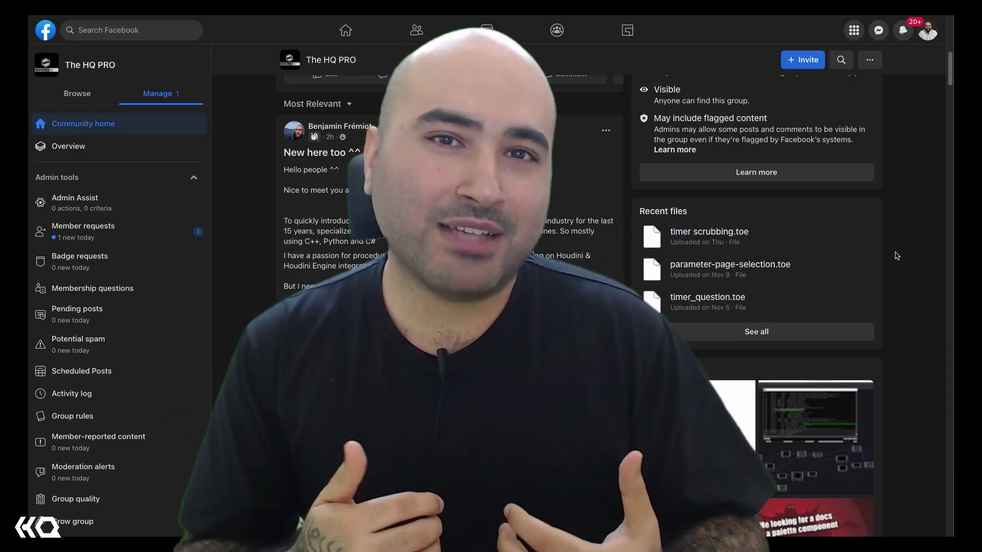
pyautogui.scroll(-4, 896, 256)
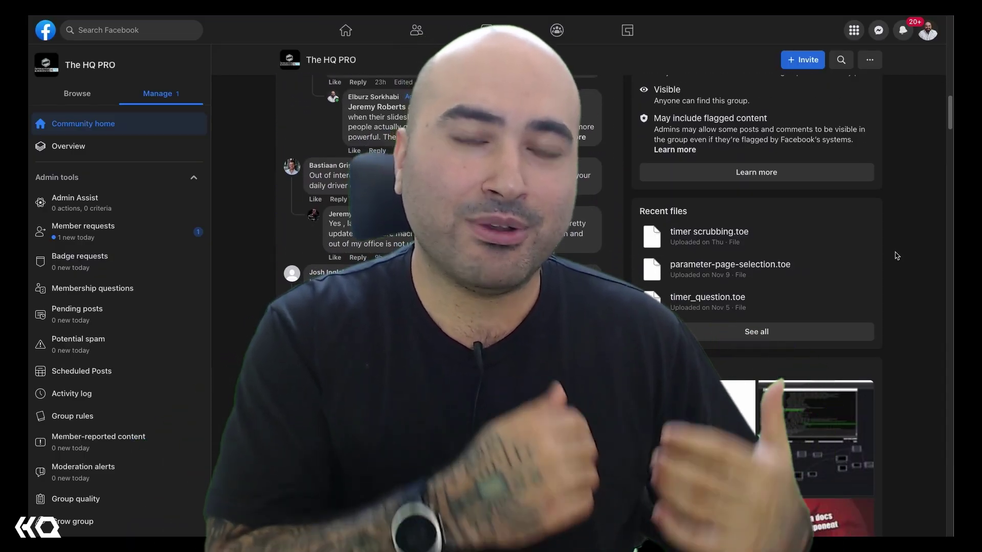
pyautogui.scroll(-15, 896, 255)
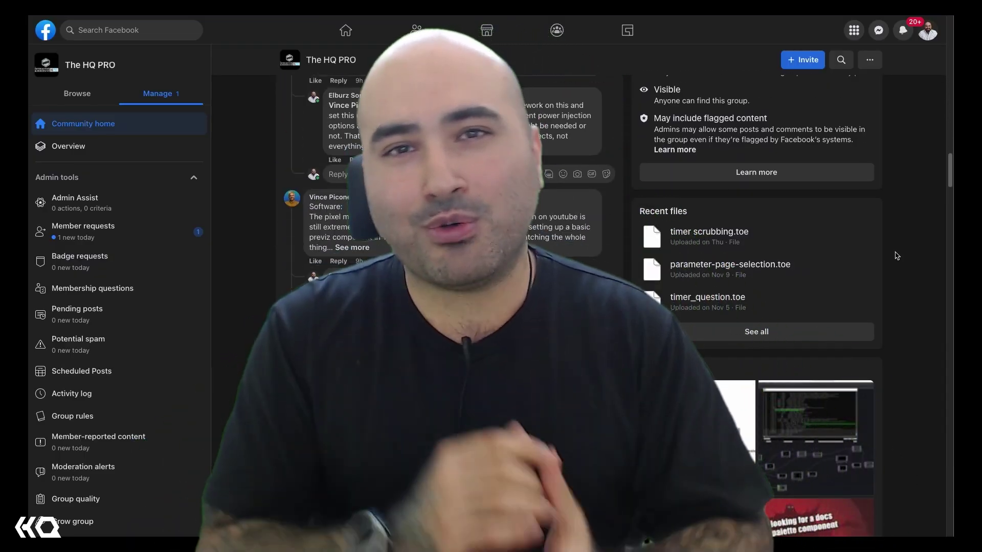